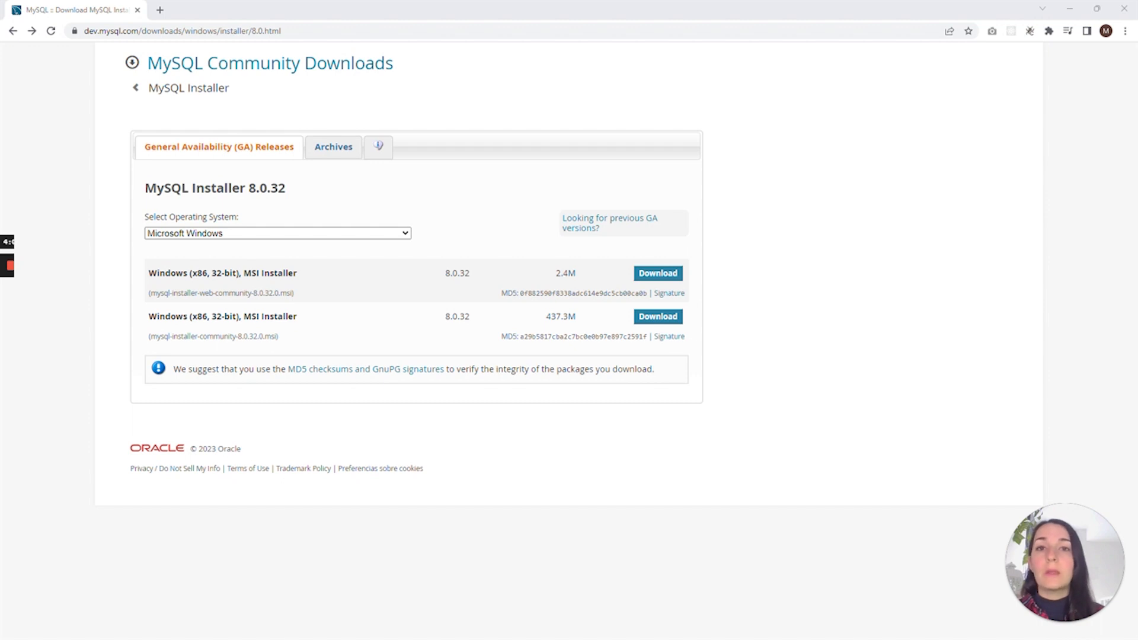
# Download the 437.3M full Windows MSI installer for MySQL Installer 8.0.32.
pyautogui.click(657, 319)
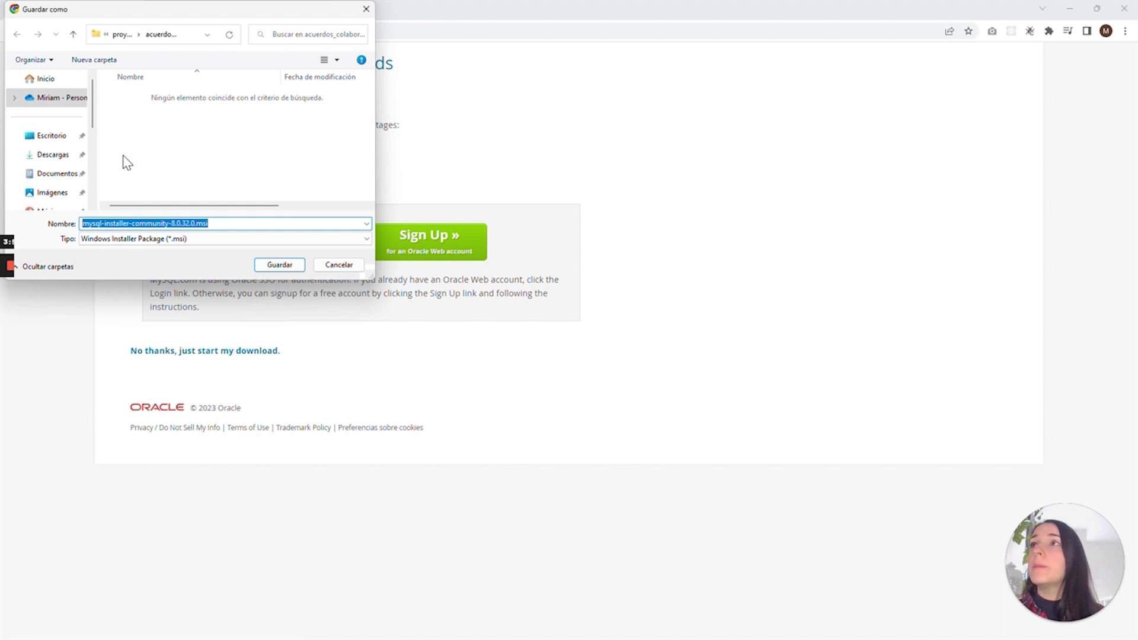
# Save the mysql-installer-community MSI into the Descargas (Downloads) folder.
pyautogui.click(59, 154)
pyautogui.click(279, 265)
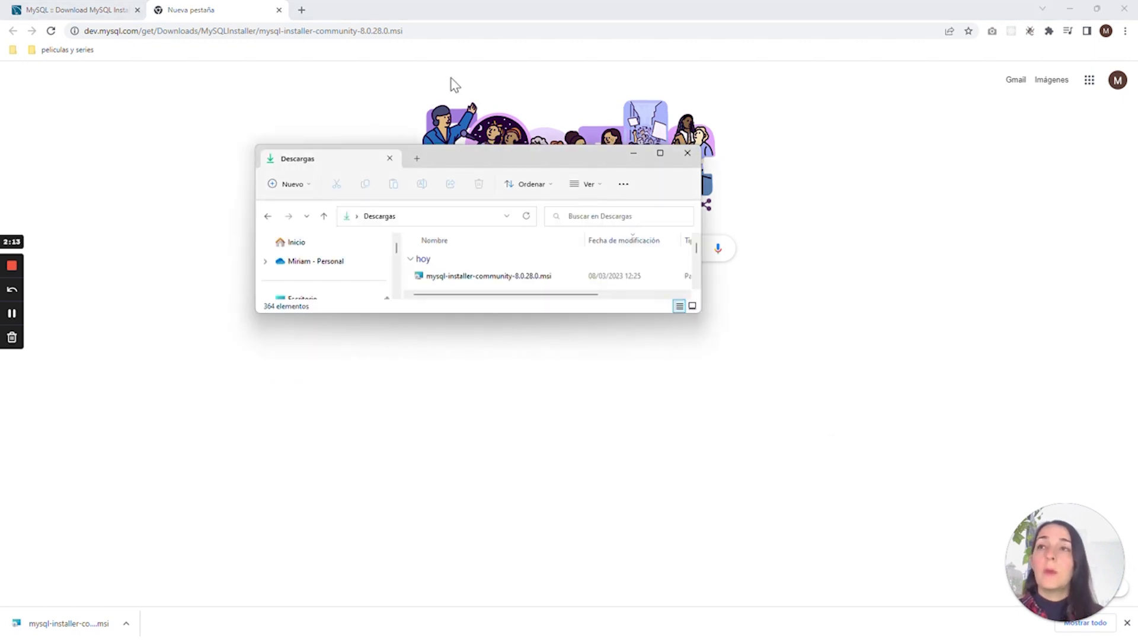
# Launch mysql-installer-community-8.0.28.0.msi from the Descargas folder.
pyautogui.rightClick(492, 283)
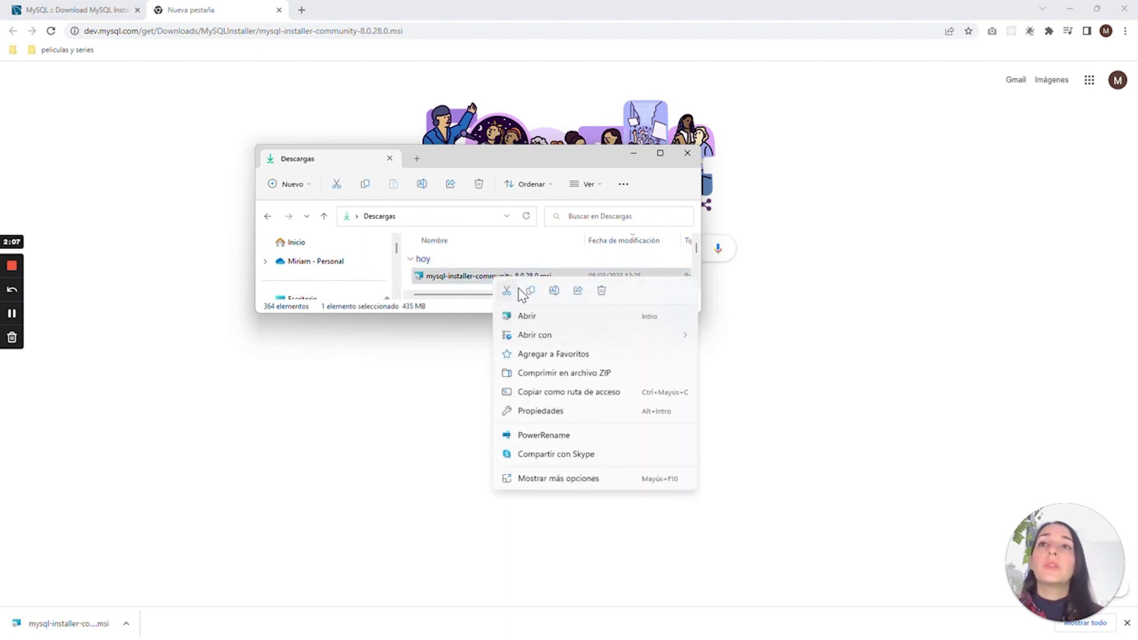
pyautogui.click(556, 315)
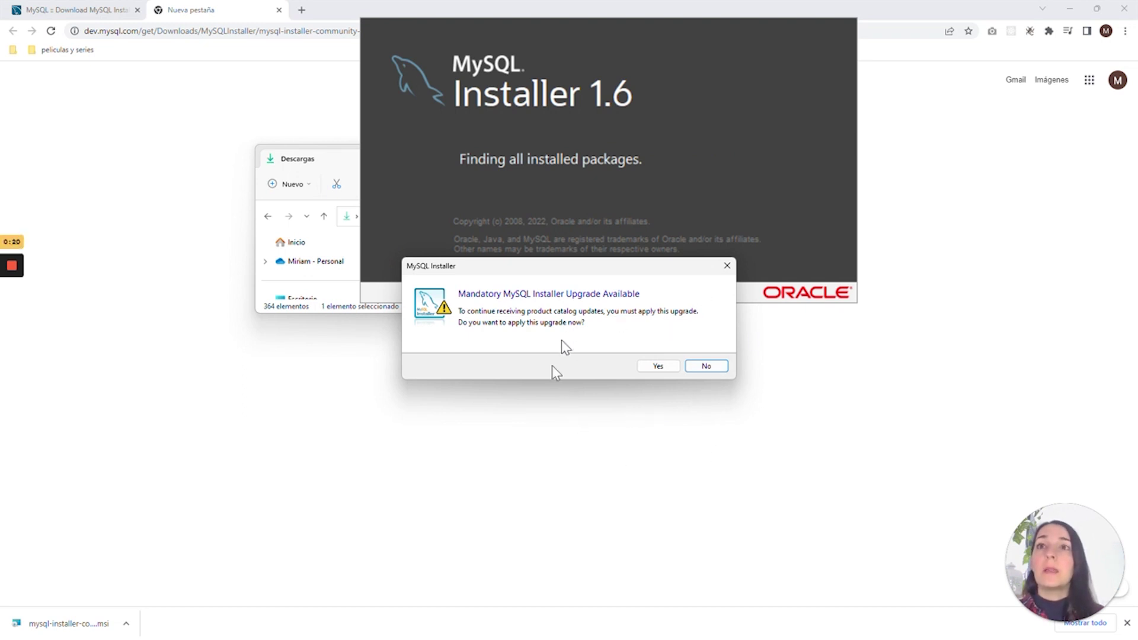
# Decline the installer upgrade and choose the Custom setup type.
pyautogui.click(706, 365)
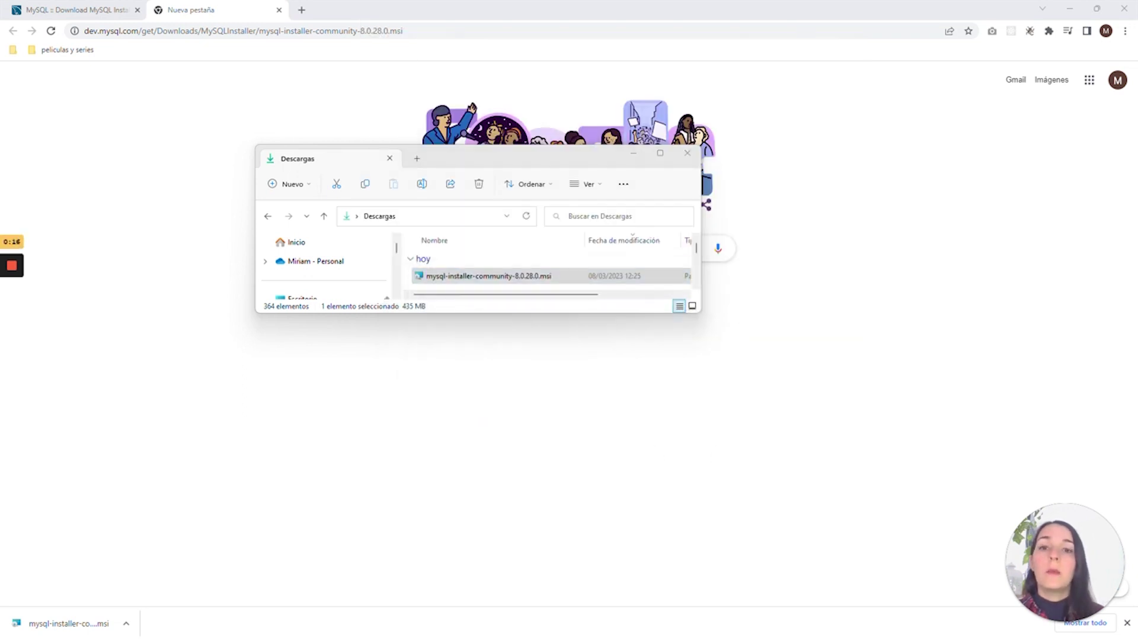
pyautogui.moveTo(613, 135); pyautogui.dragTo(565, 130)
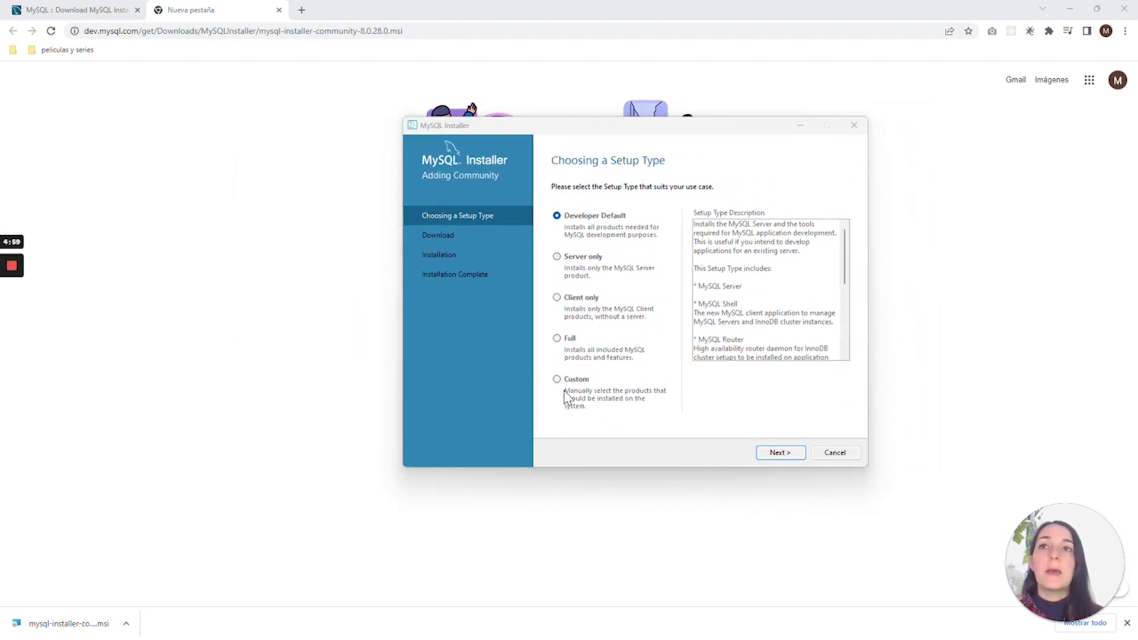
pyautogui.click(558, 379)
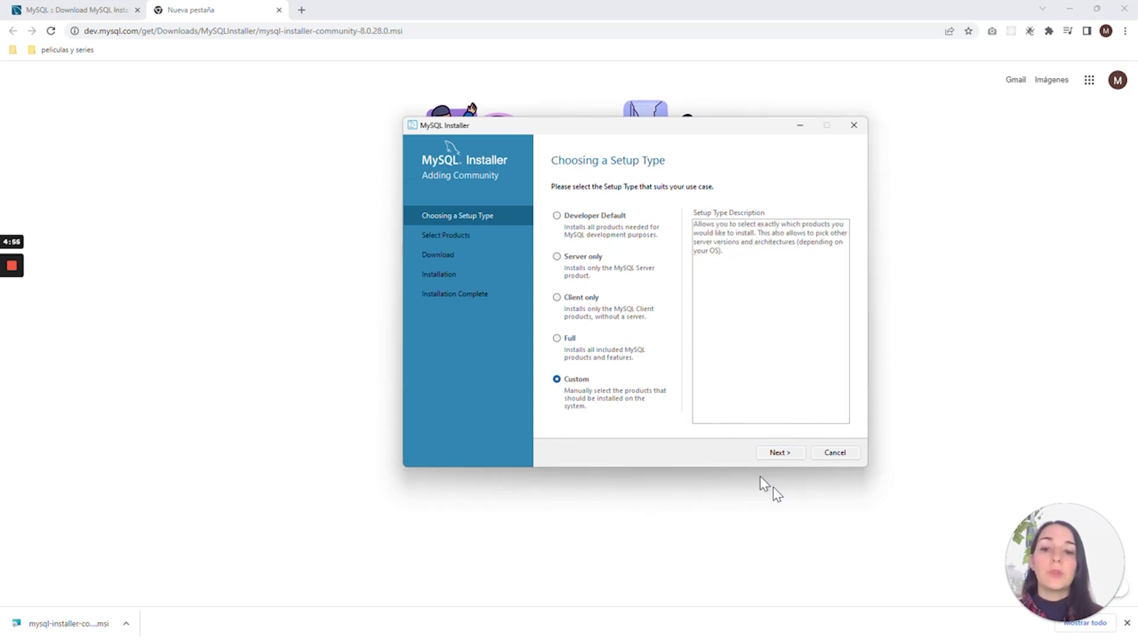
pyautogui.click(778, 452)
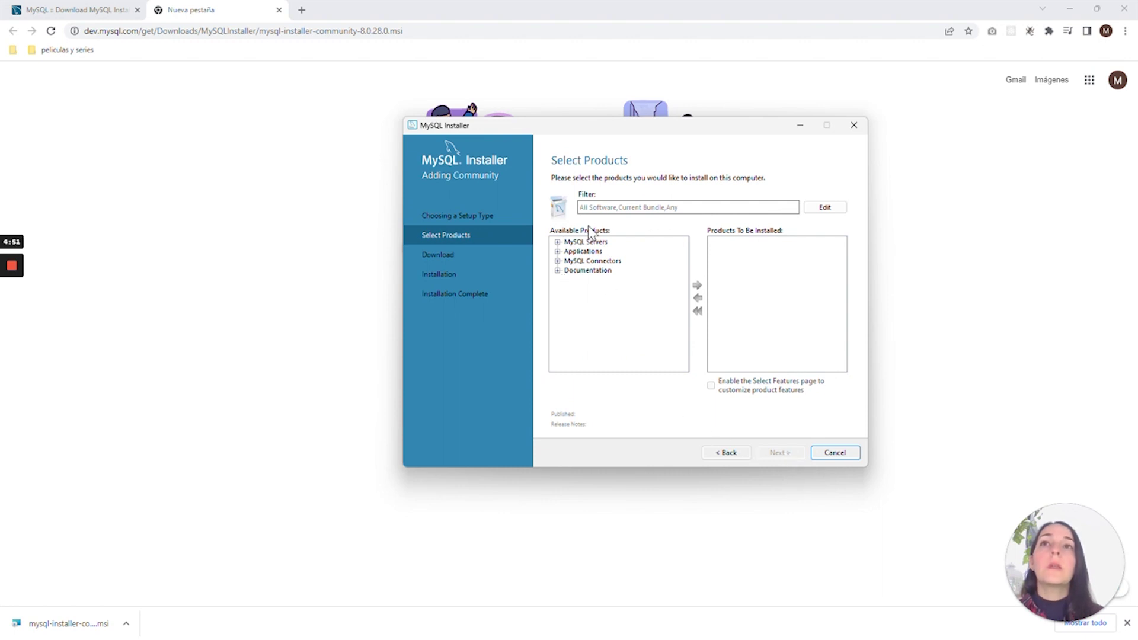
# Add MySQL Server 8.0.28 - X64 to Products To Be Installed.
pyautogui.click(558, 242)
pyautogui.click(569, 252)
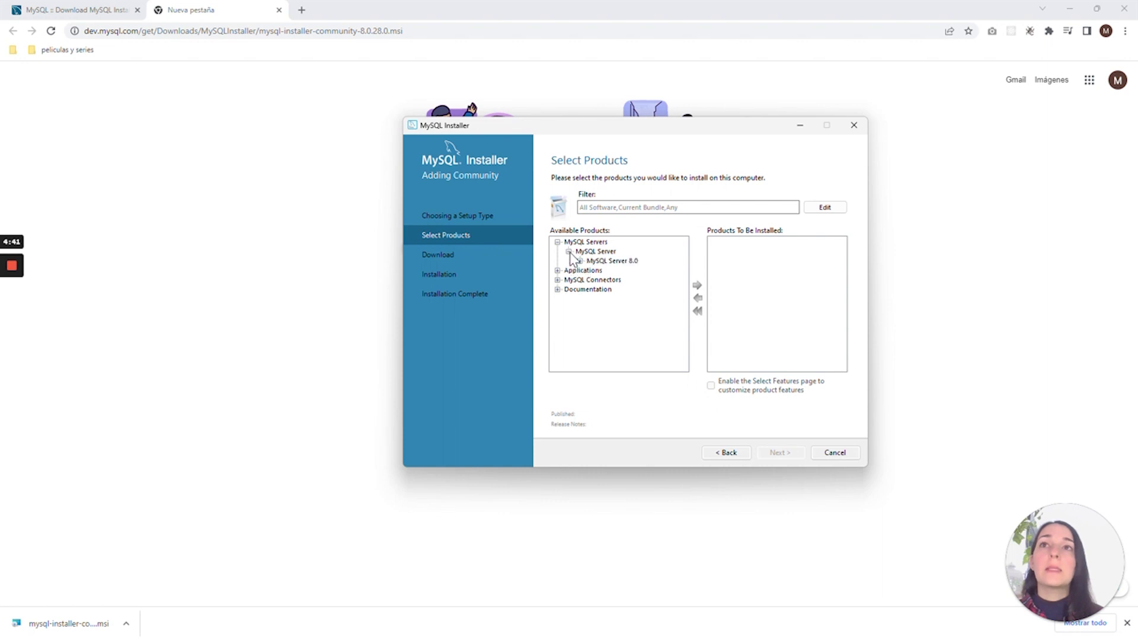
pyautogui.click(580, 261)
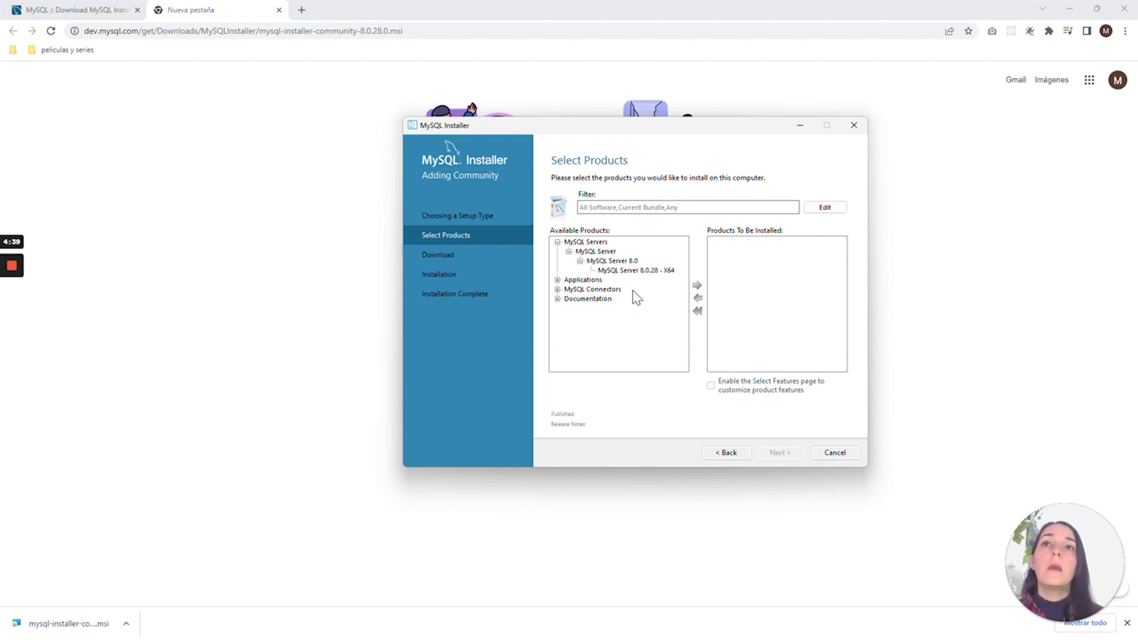
pyautogui.click(635, 270)
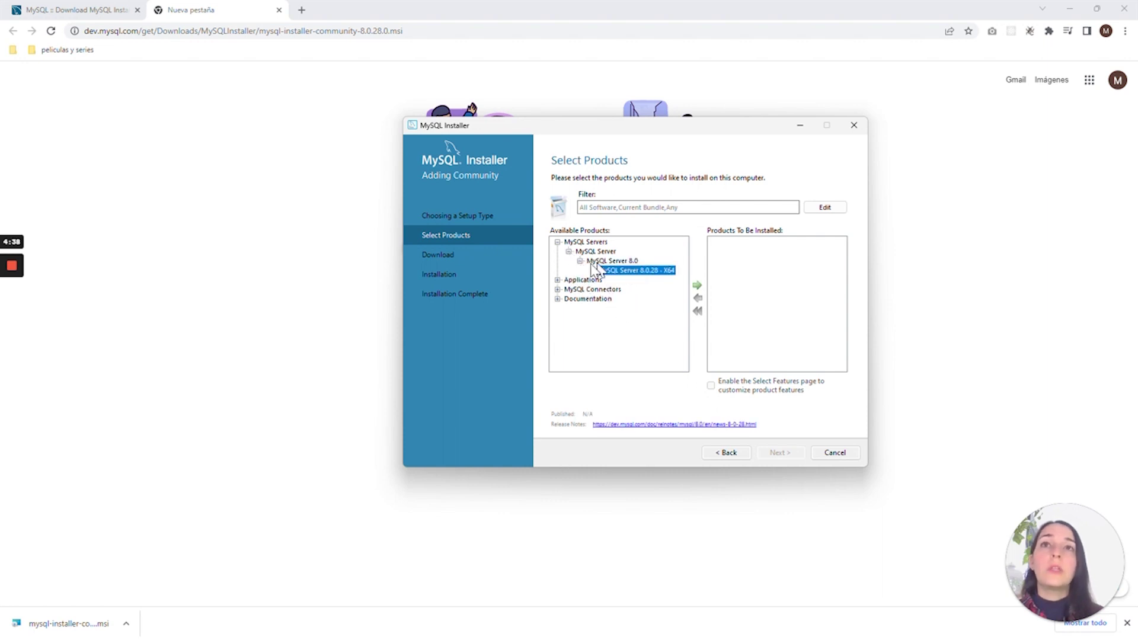
pyautogui.click(697, 287)
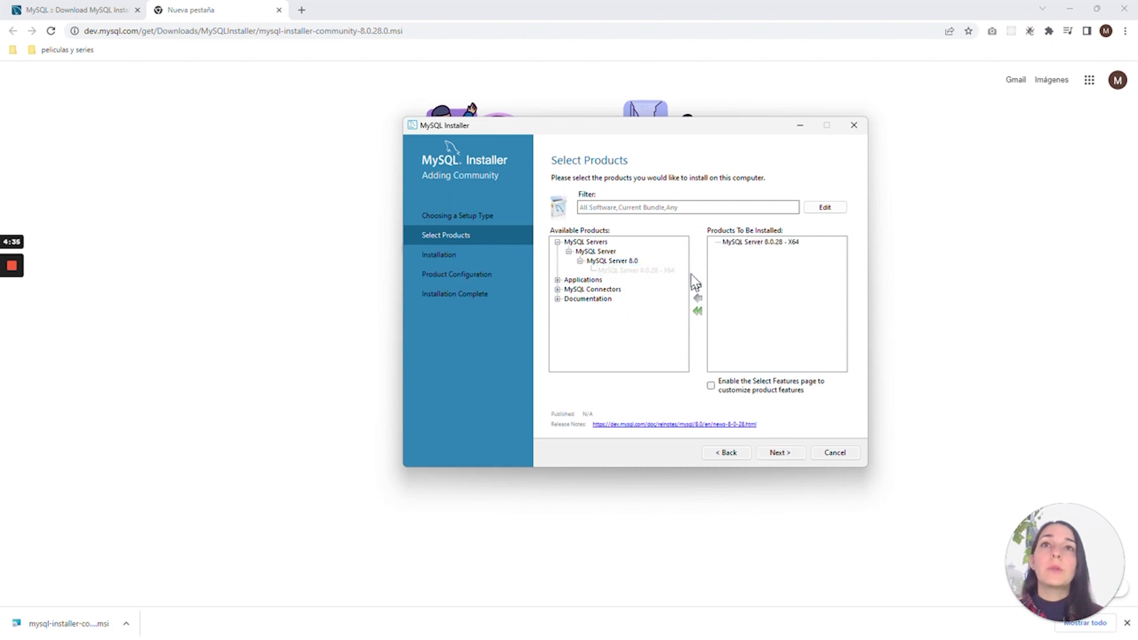
# Add MySQL Workbench 8.0.28 - X64 to Products To Be Installed.
pyautogui.click(557, 281)
pyautogui.click(570, 289)
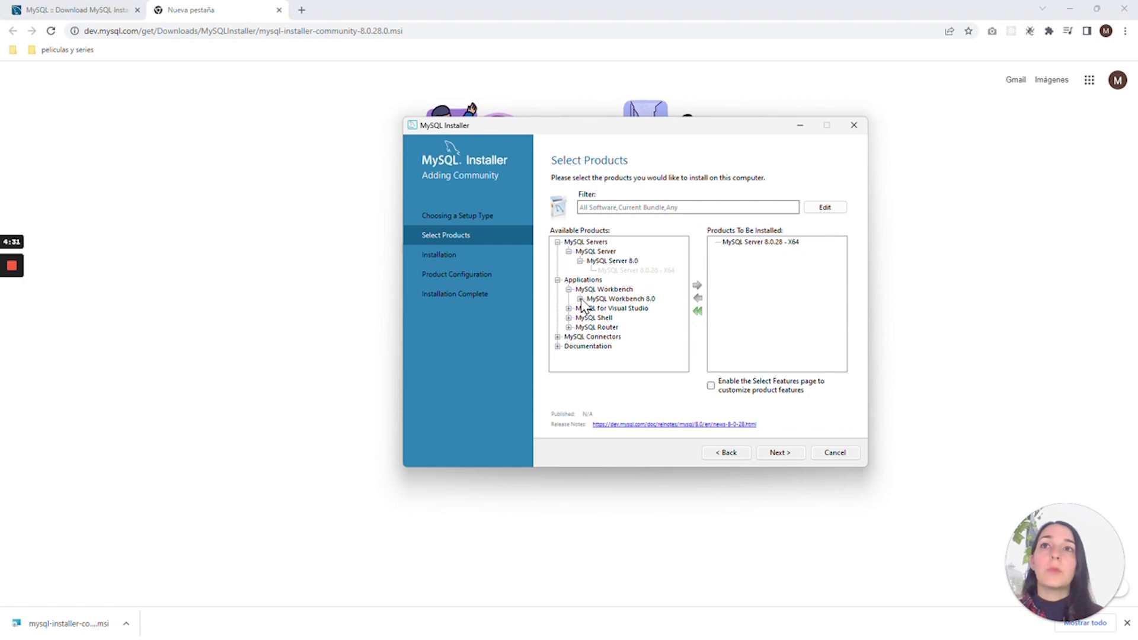
pyautogui.click(581, 298)
pyautogui.click(622, 308)
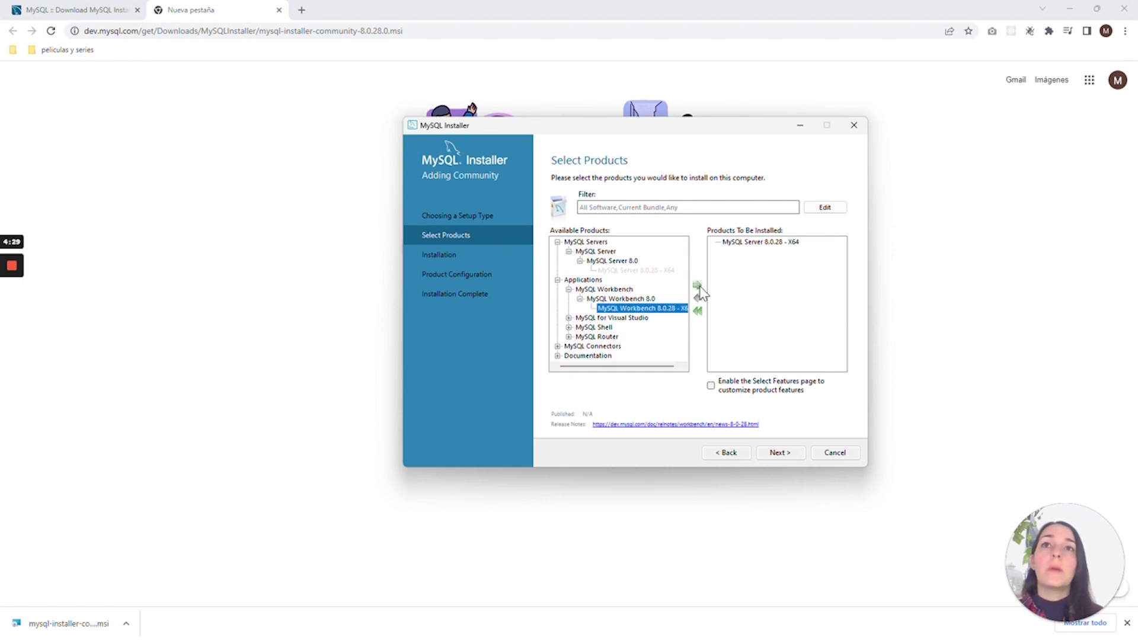
pyautogui.click(698, 286)
pyautogui.click(569, 319)
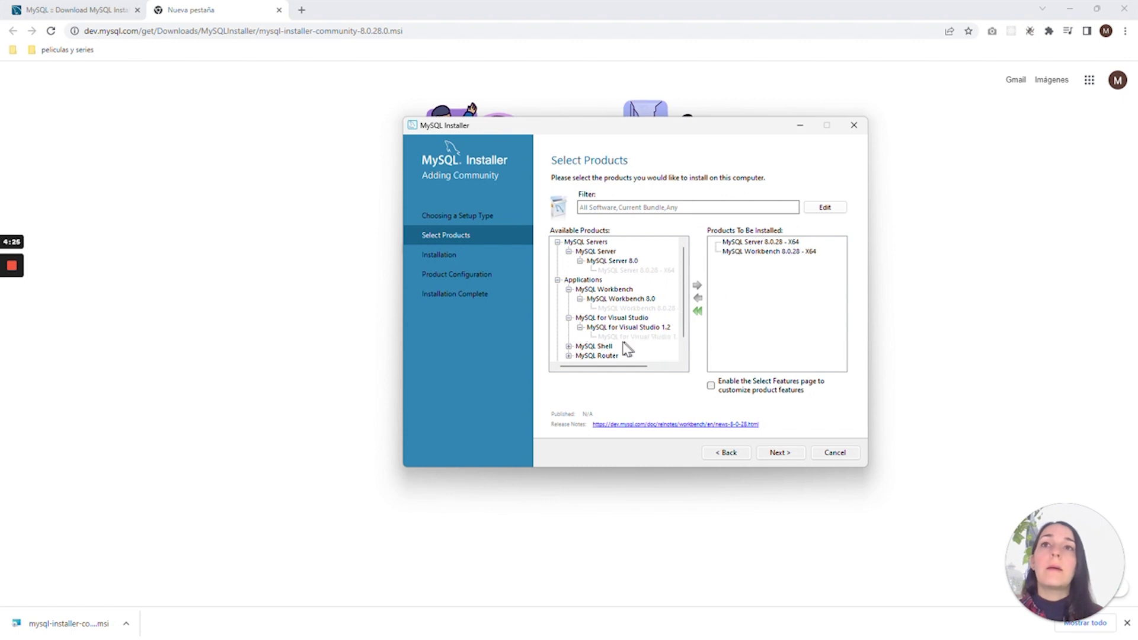
pyautogui.moveTo(619, 338)
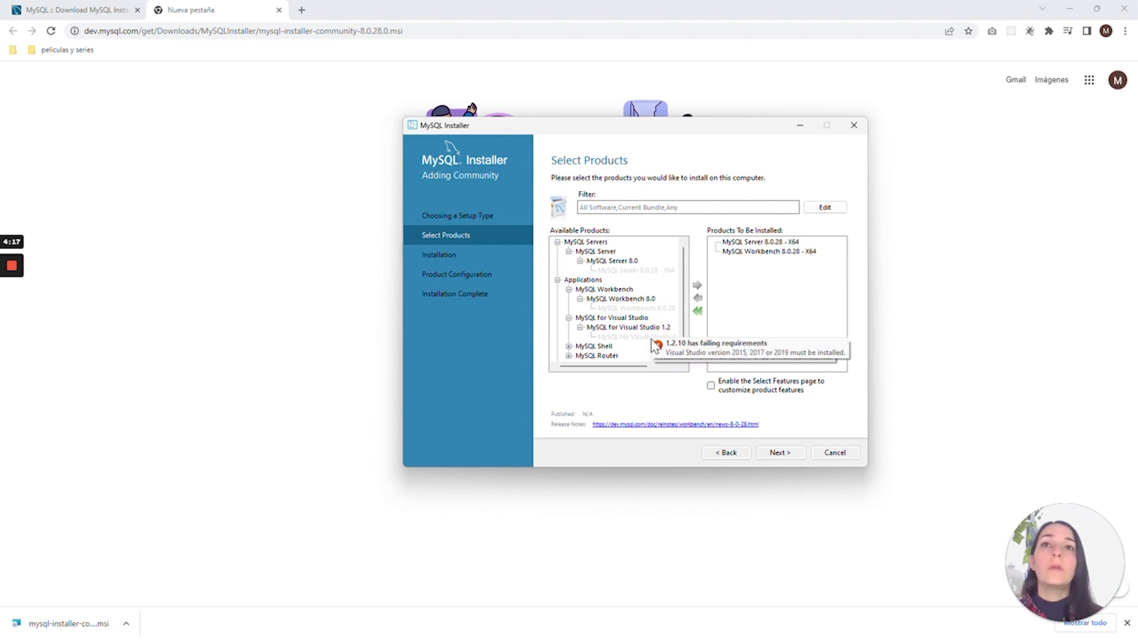
# Add MySQL Shell 8.0.28 - X64 and MySQL Router 8.0.28 - X64 to the install list.
pyautogui.scroll(-1, 599, 323)
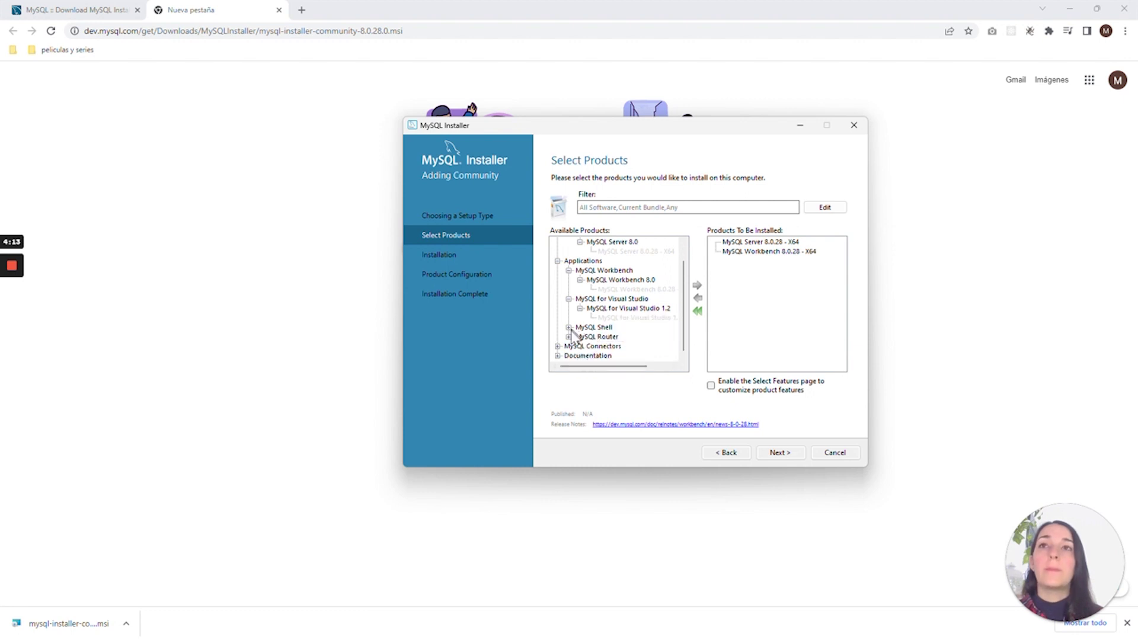
pyautogui.click(568, 327)
pyautogui.click(580, 336)
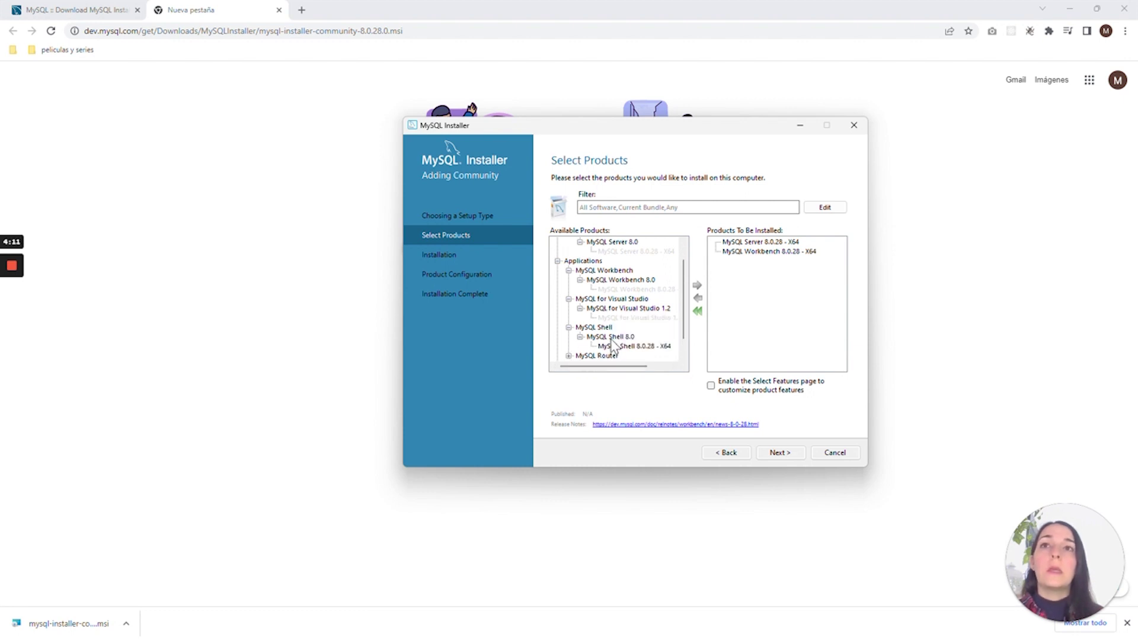
pyautogui.scroll(-1, 622, 345)
pyautogui.click(634, 327)
pyautogui.click(697, 285)
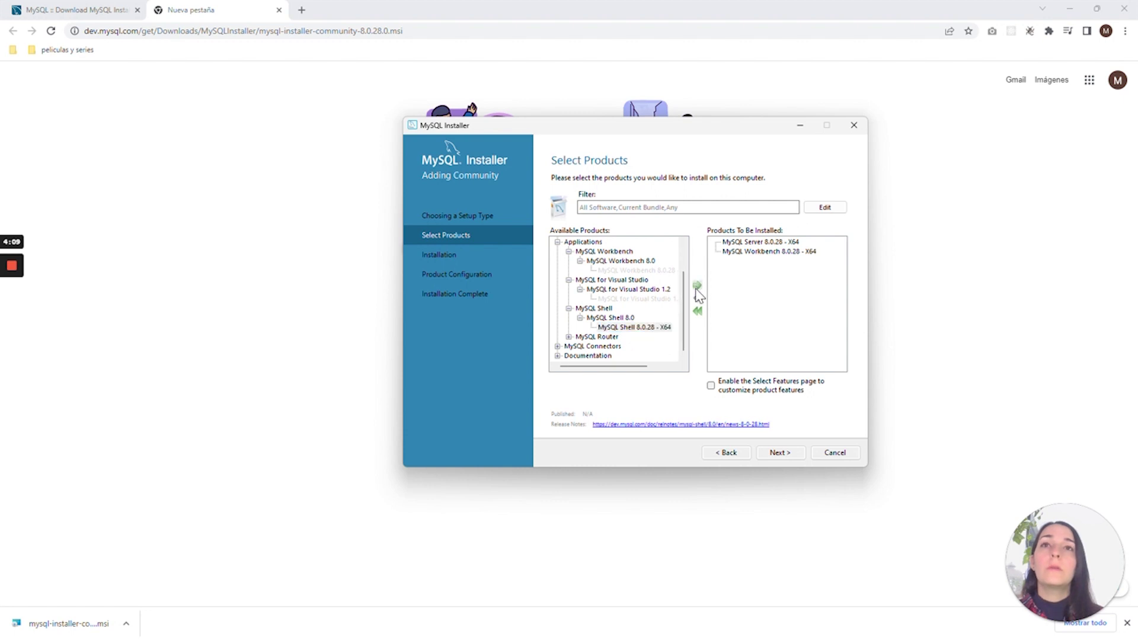
pyautogui.click(569, 337)
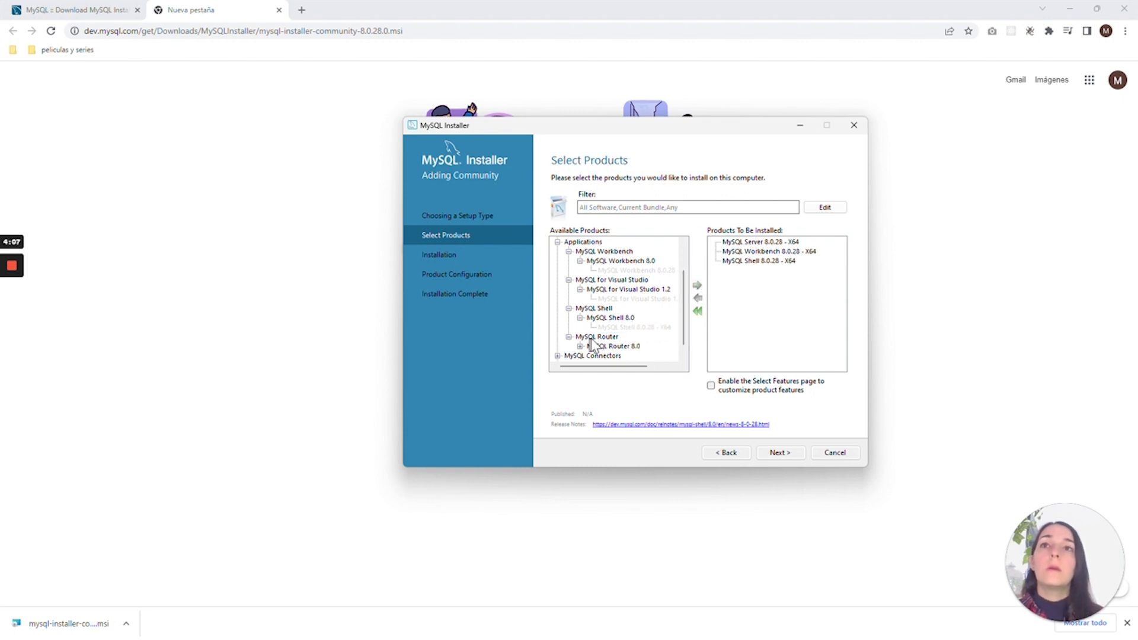
pyautogui.click(580, 346)
pyautogui.scroll(-1, 617, 350)
pyautogui.click(620, 337)
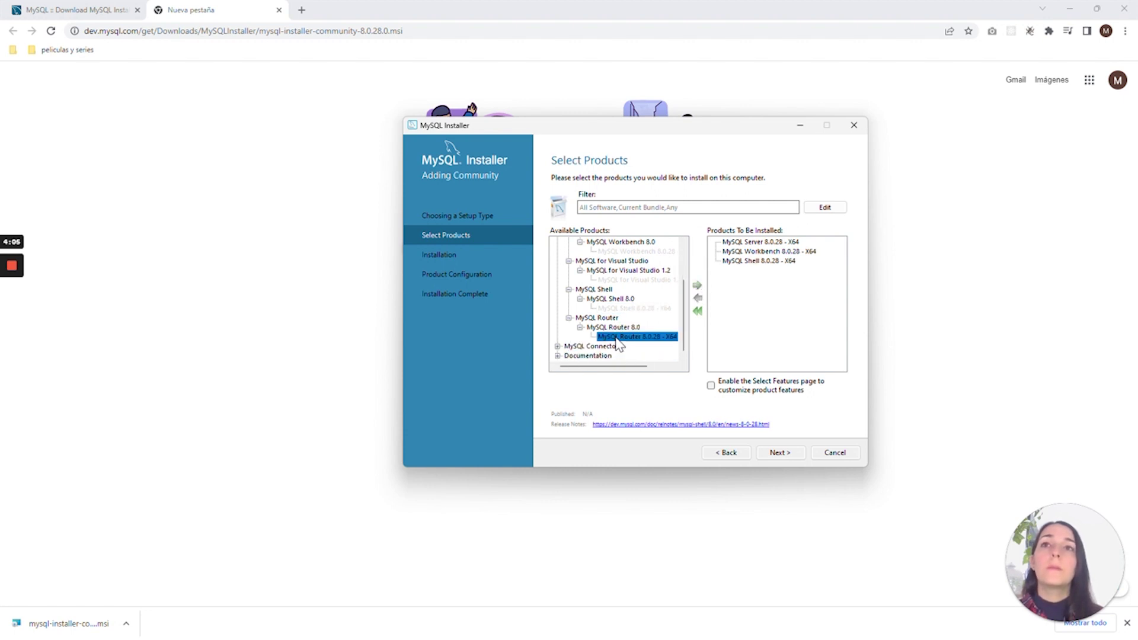
pyautogui.click(697, 285)
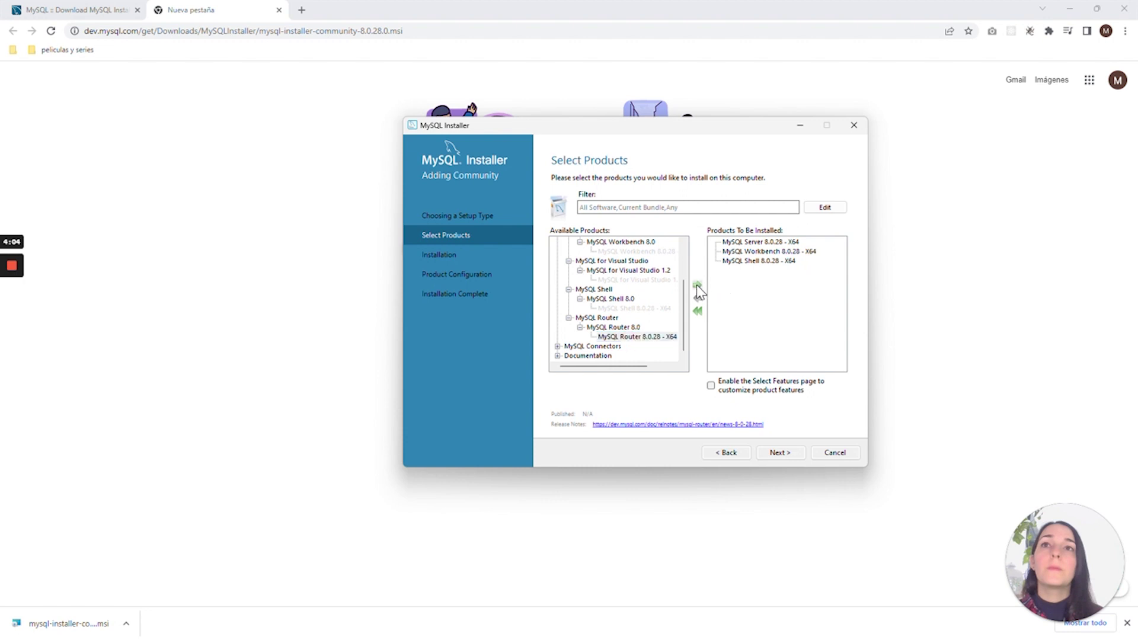
# Add Connector/ODBC 8.0.28 - X64 and Connector/C++ 8.0.28 X64 to the install list.
pyautogui.click(558, 347)
pyautogui.scroll(-1, 558, 349)
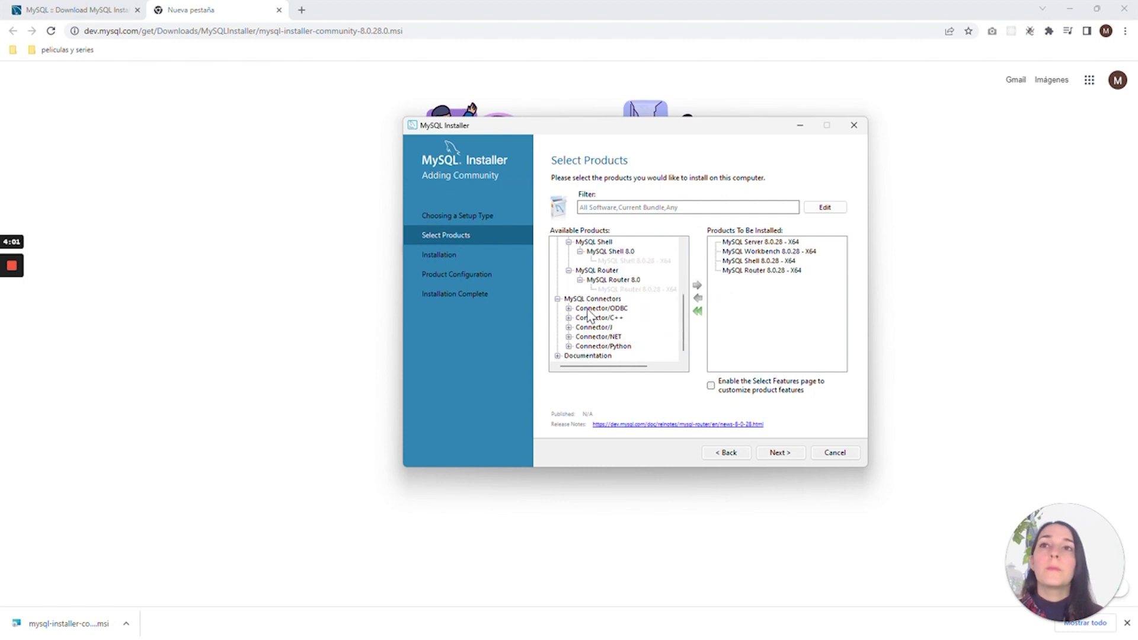
pyautogui.click(569, 308)
pyautogui.click(580, 318)
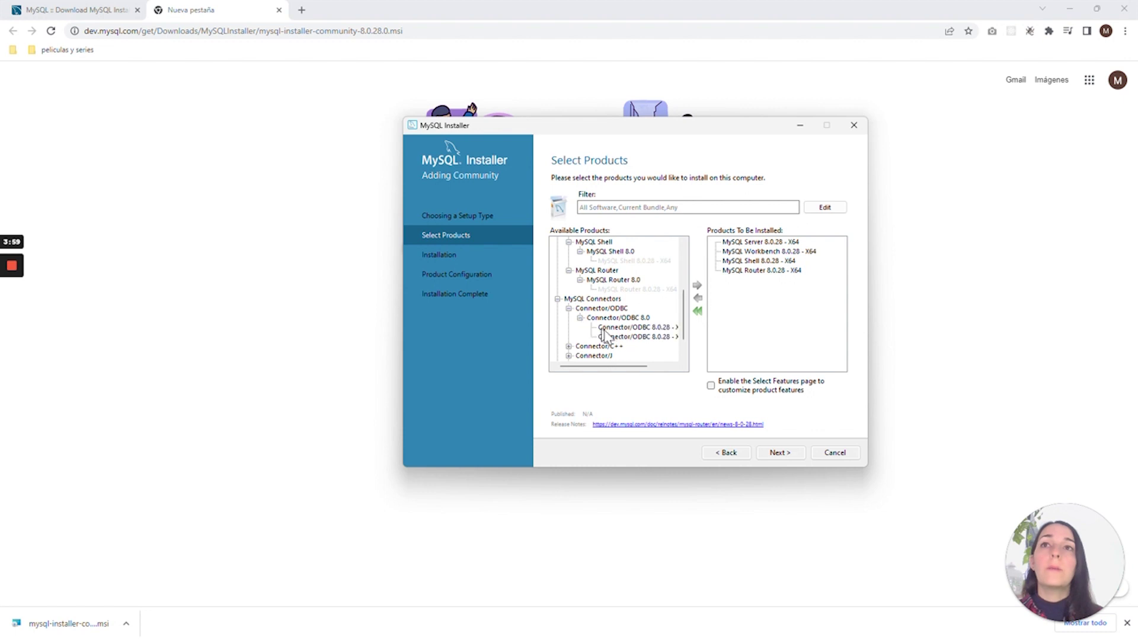
pyautogui.click(616, 328)
pyautogui.click(696, 286)
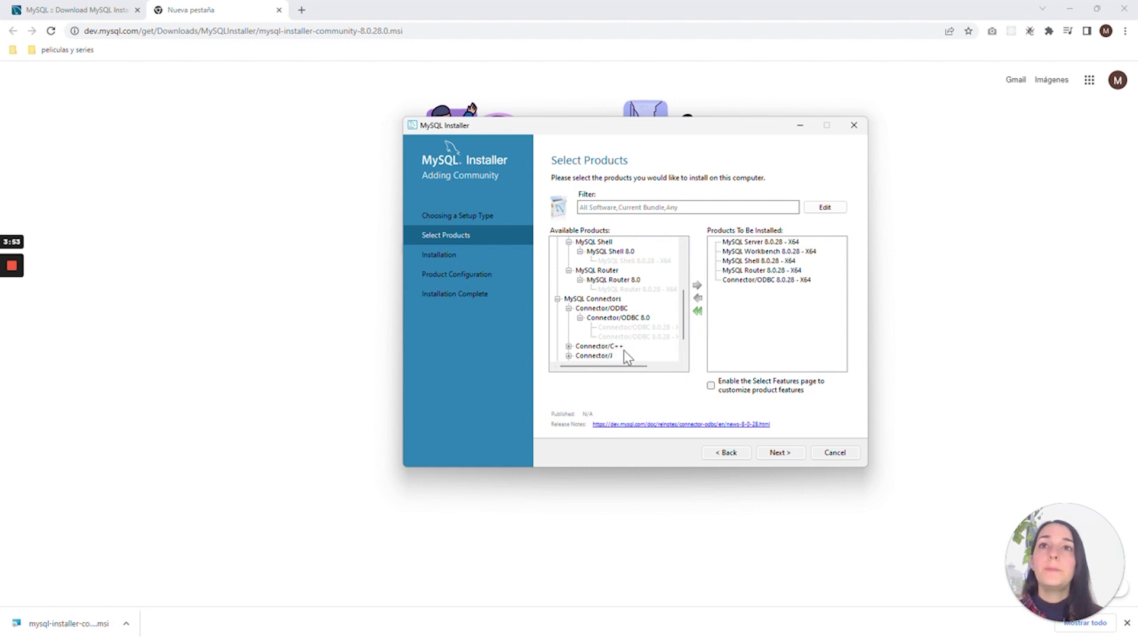
pyautogui.scroll(-1, 566, 339)
pyautogui.click(568, 318)
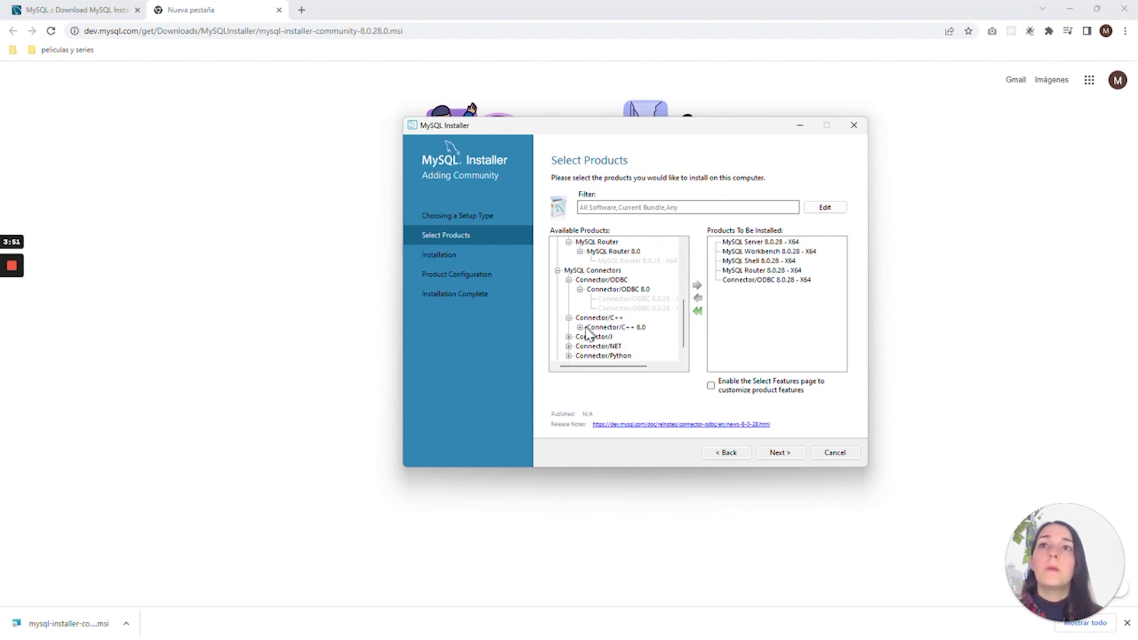
pyautogui.click(579, 327)
pyautogui.click(649, 337)
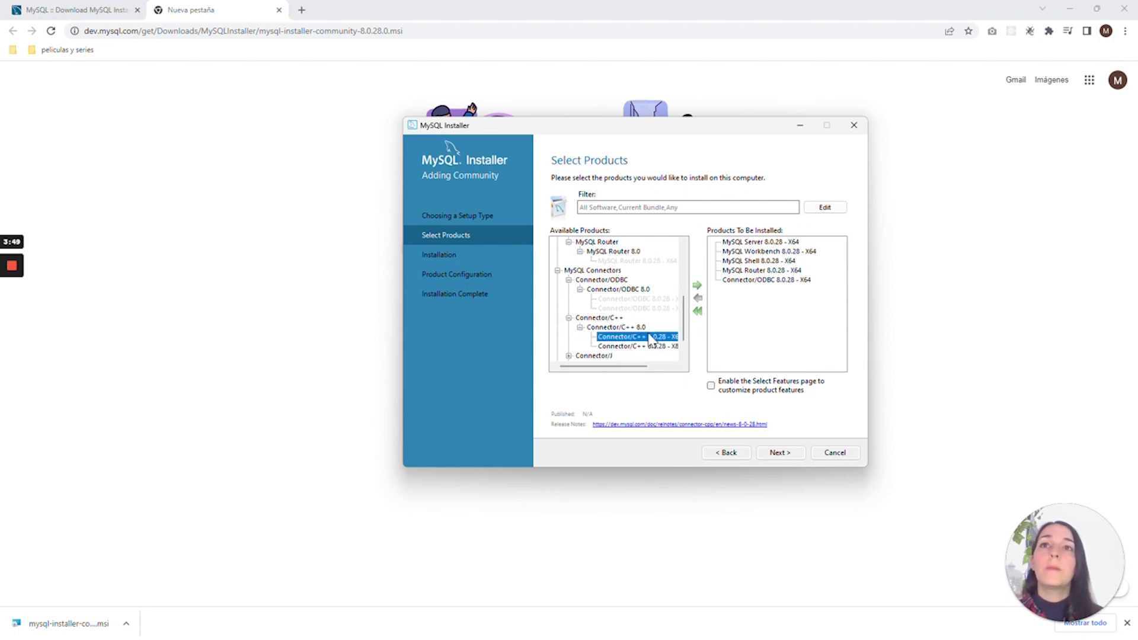
pyautogui.click(698, 285)
# Add Connector/J 8.0.28 and Connector/NET 8.0.28 X86 to the install list.
pyautogui.scroll(-1, 592, 332)
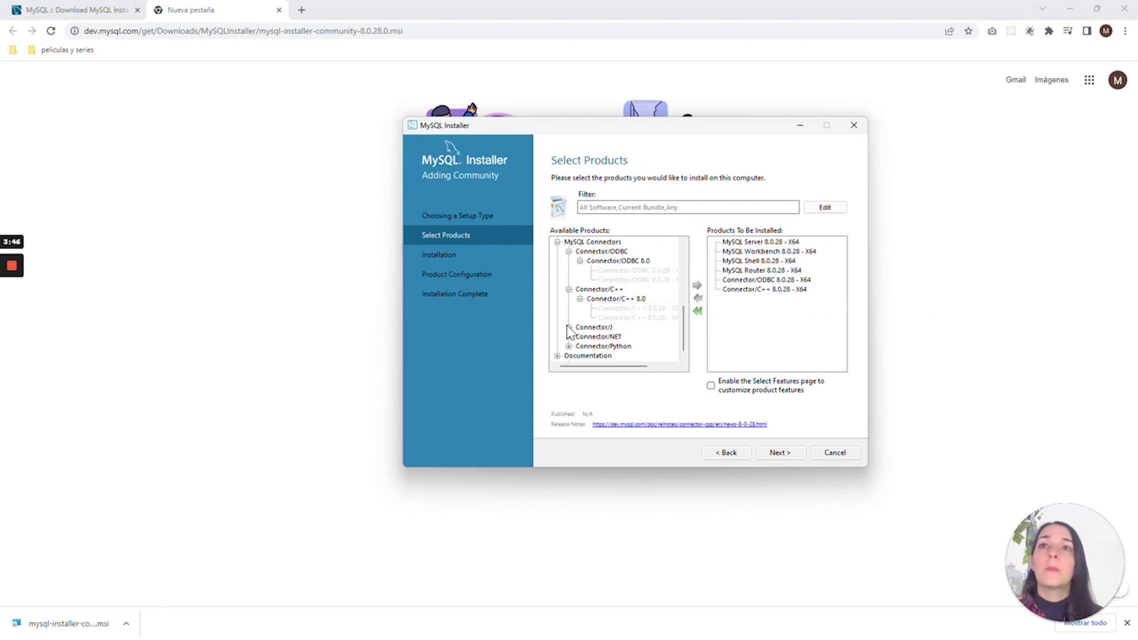
pyautogui.click(569, 327)
pyautogui.click(580, 337)
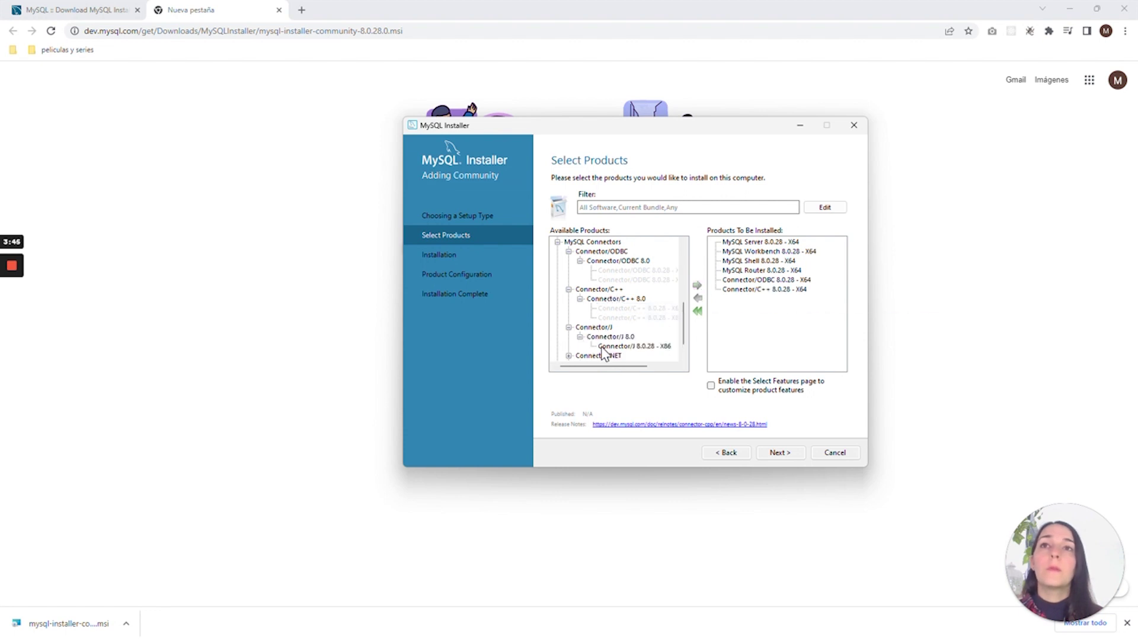
pyautogui.click(635, 347)
pyautogui.click(697, 285)
pyautogui.scroll(-1, 593, 342)
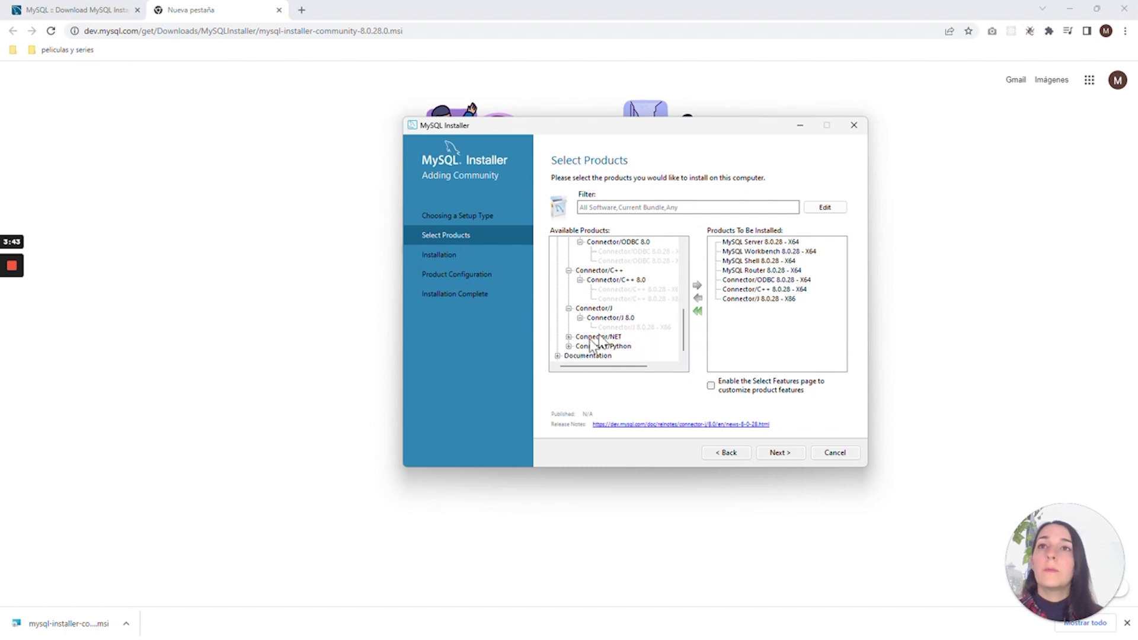
pyautogui.click(569, 337)
pyautogui.click(580, 347)
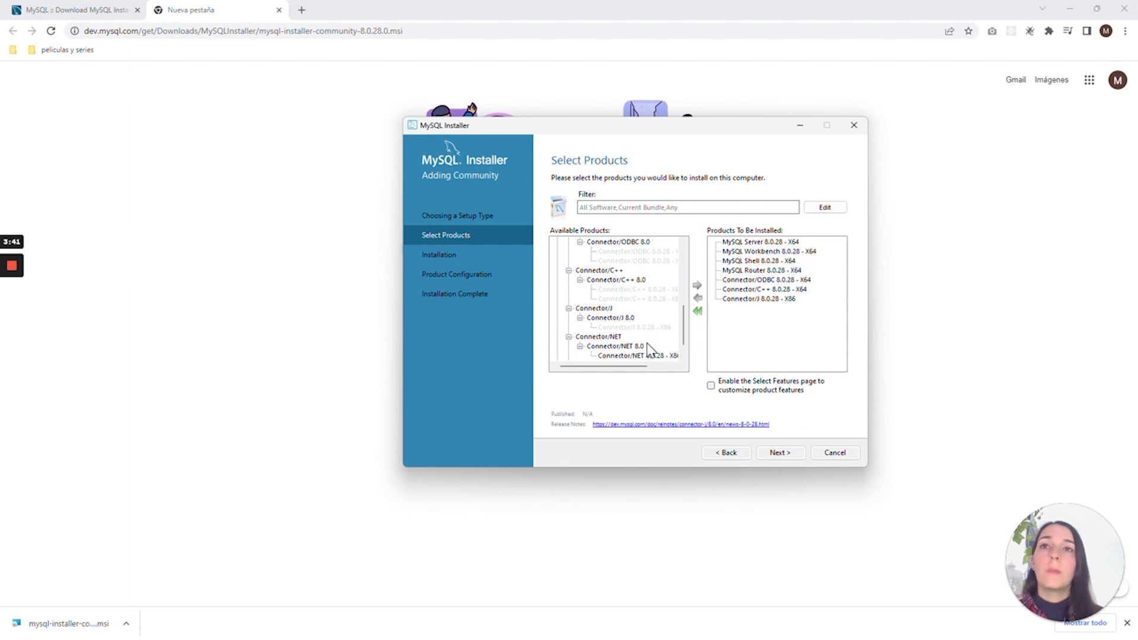
pyautogui.scroll(-1, 649, 350)
pyautogui.click(638, 337)
pyautogui.click(697, 285)
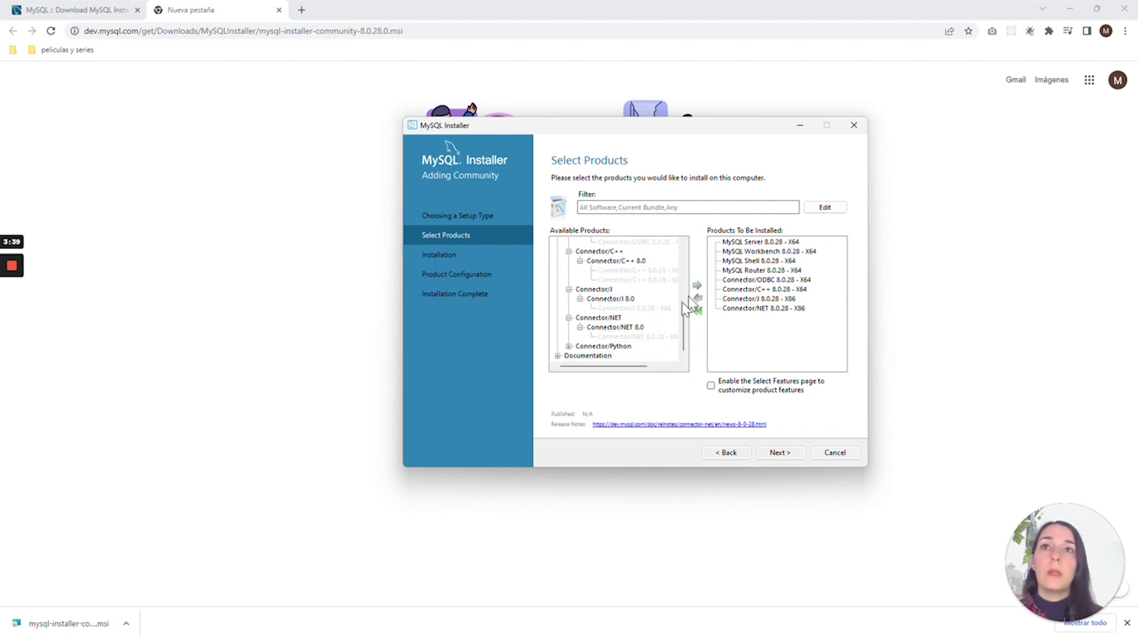
# Add MySQL Documentation 8.0.28 to the install list.
pyautogui.click(569, 346)
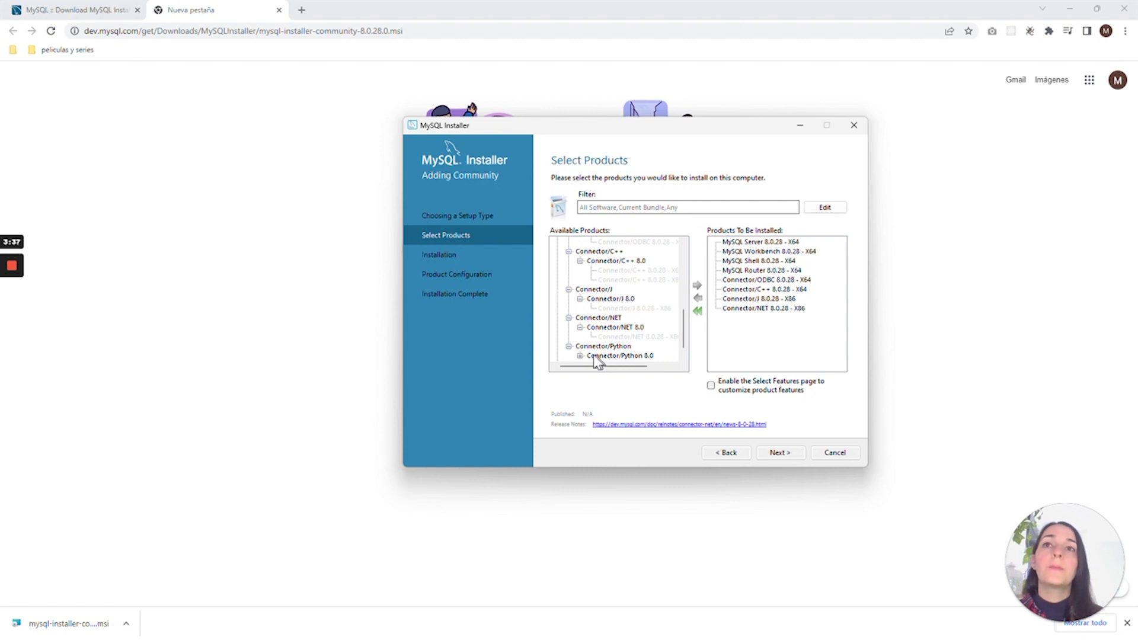
pyautogui.doubleClick(593, 356)
pyautogui.scroll(-1, 598, 338)
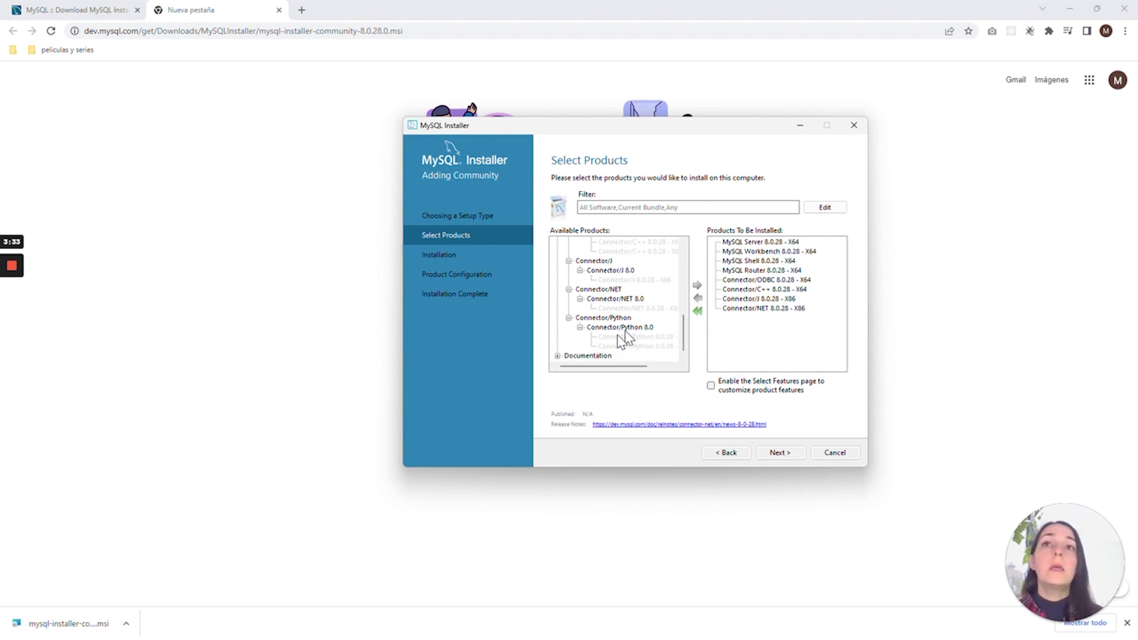
pyautogui.moveTo(621, 347)
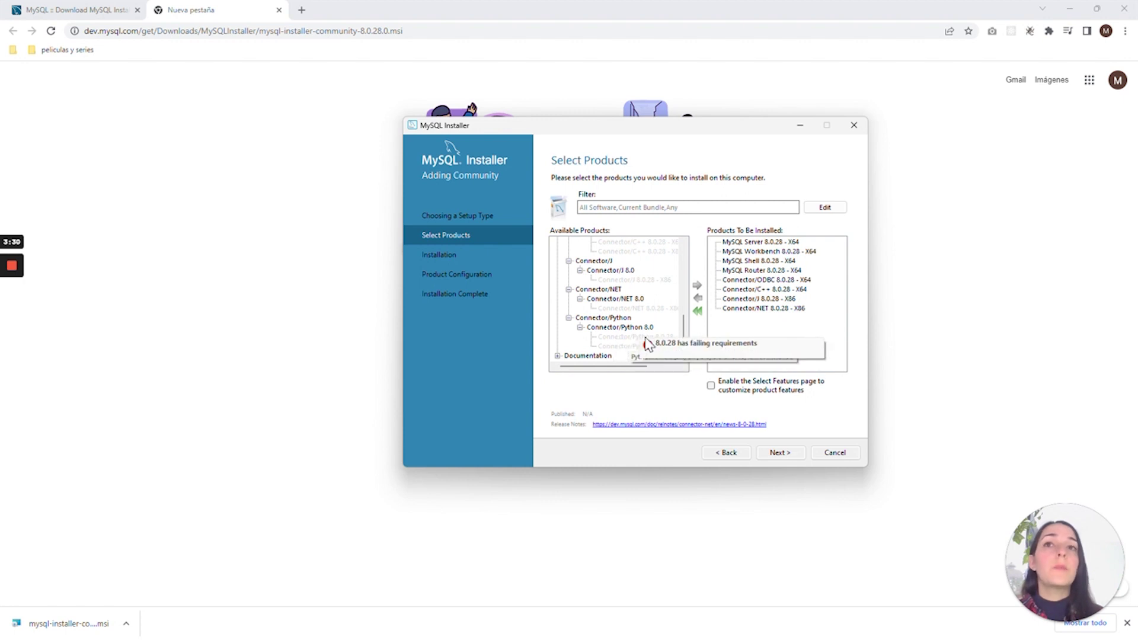
pyautogui.click(557, 356)
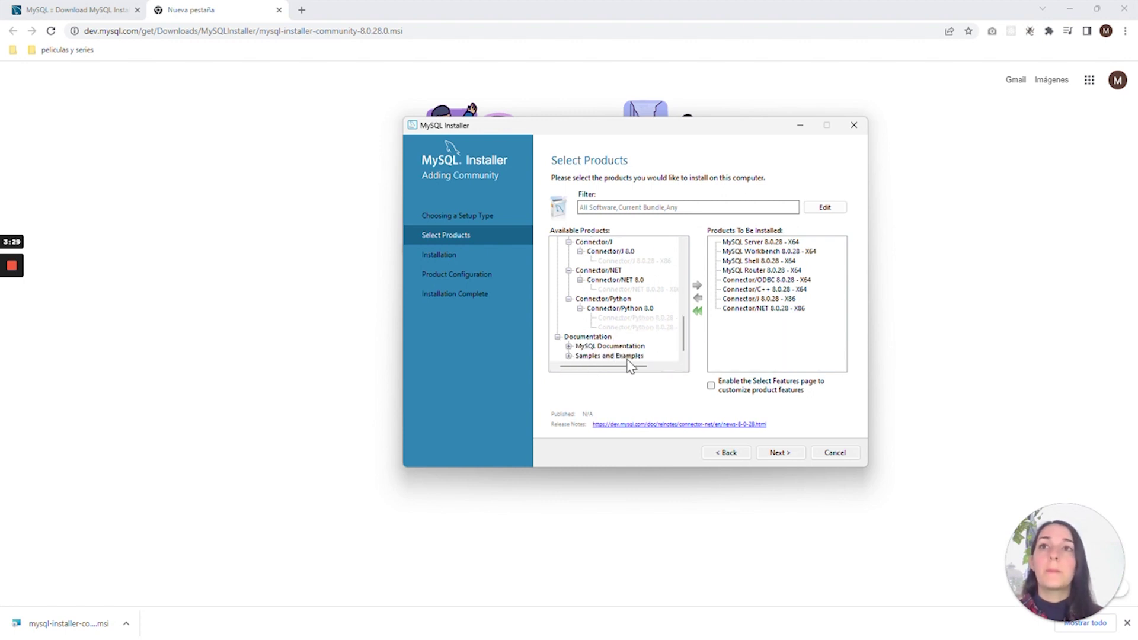
pyautogui.click(568, 346)
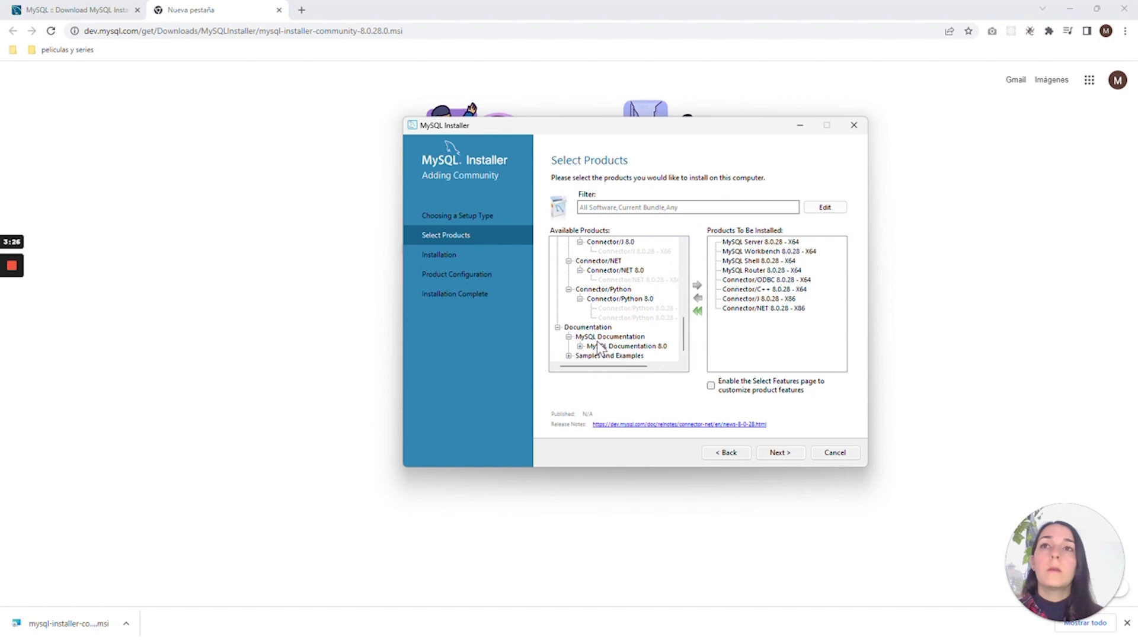
pyautogui.click(579, 346)
pyautogui.click(619, 357)
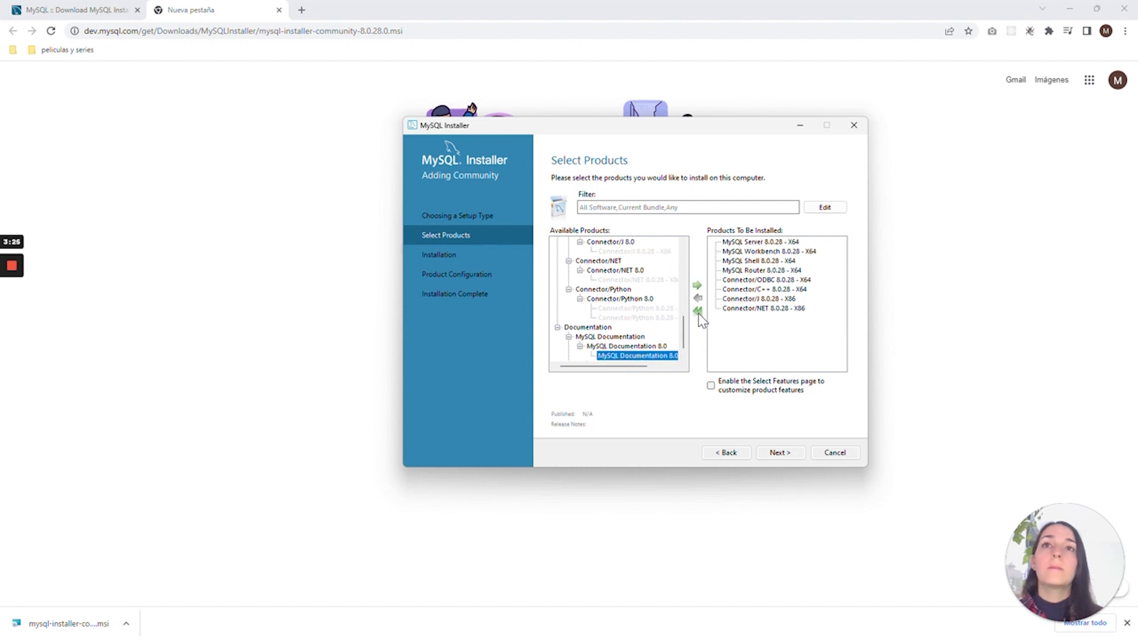
pyautogui.click(698, 286)
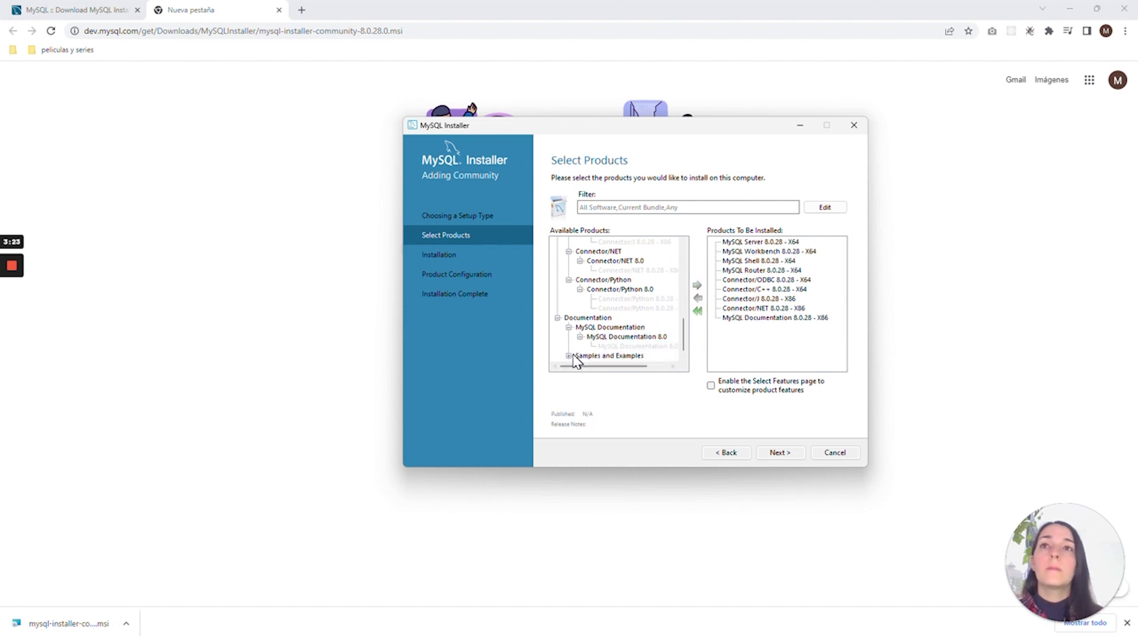
# Add Samples and Examples 8.0.28 and review the full install list.
pyautogui.click(569, 355)
pyautogui.click(580, 356)
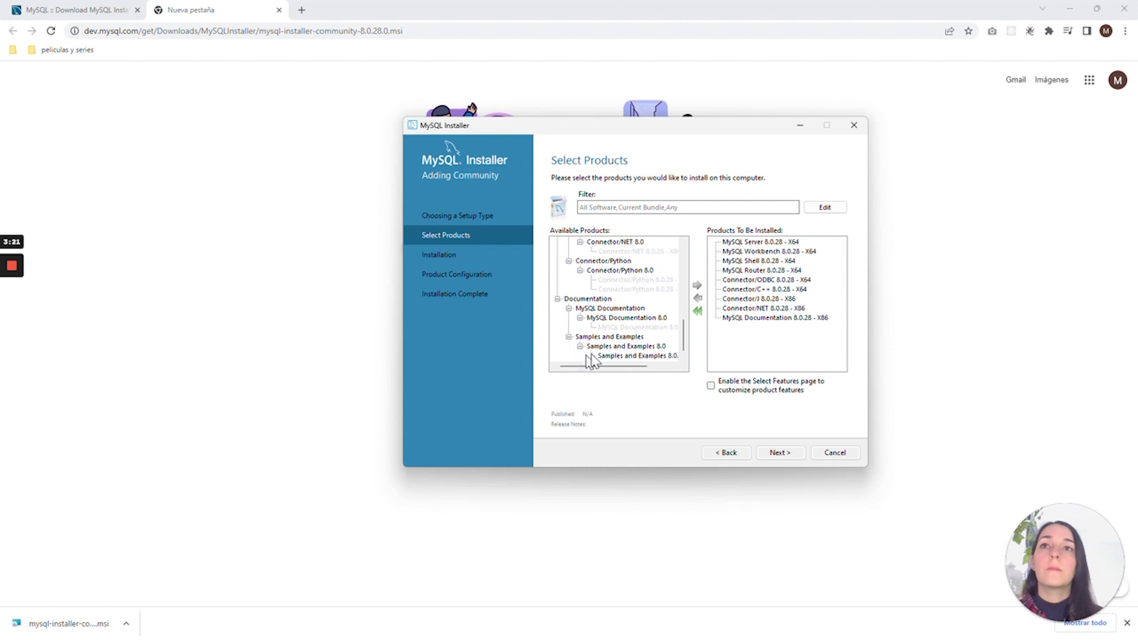
pyautogui.click(631, 357)
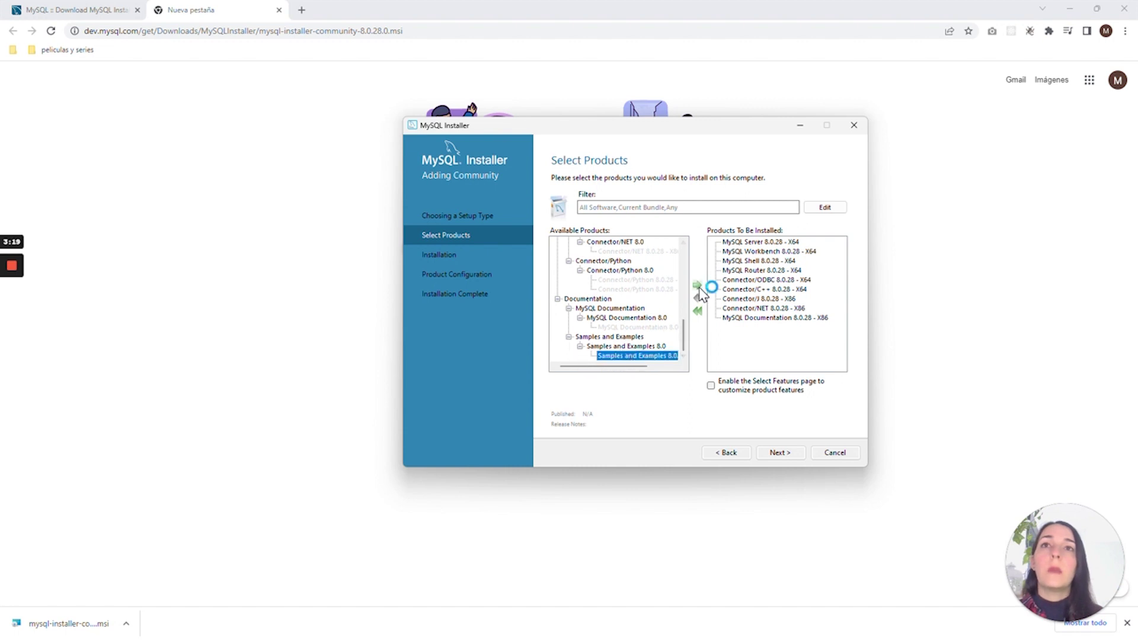
pyautogui.click(697, 286)
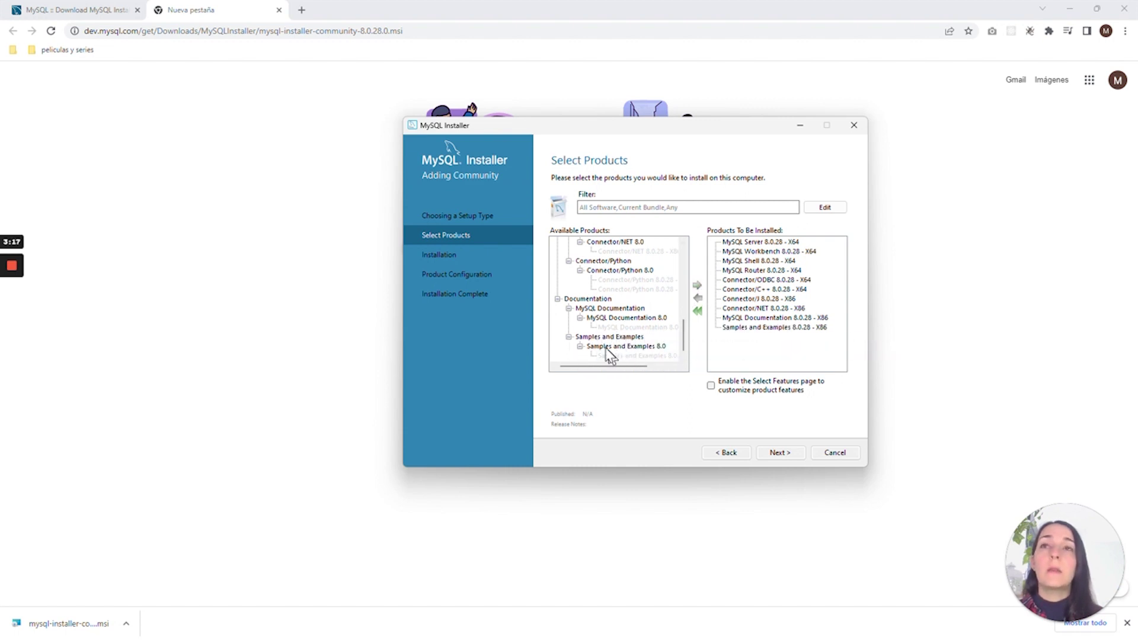
pyautogui.scroll(1, 602, 343)
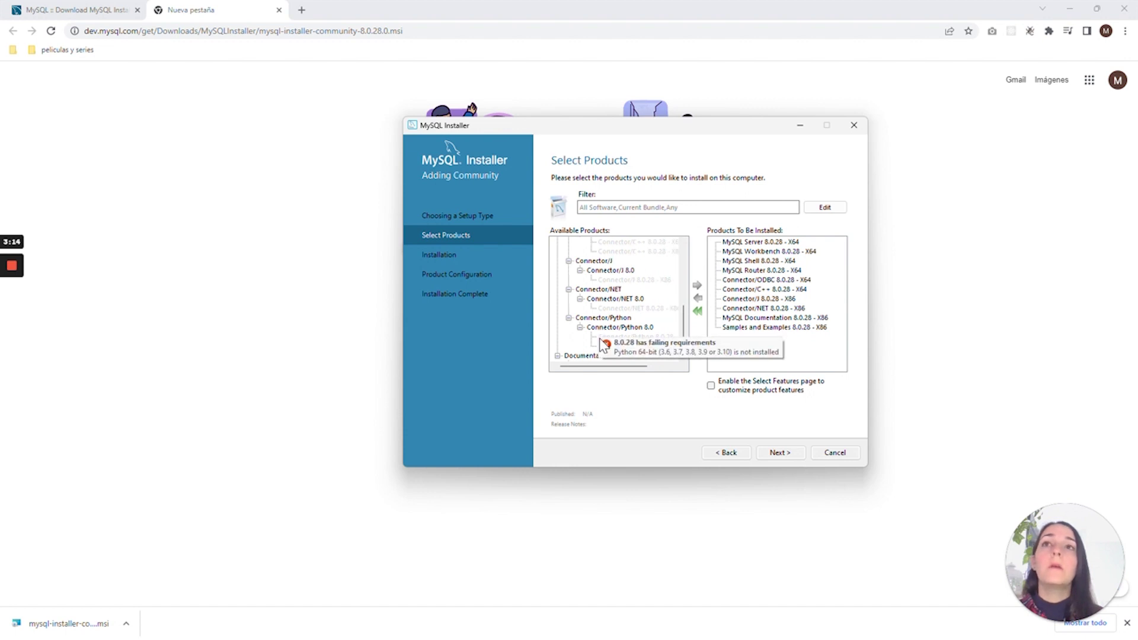
pyautogui.scroll(5, 596, 323)
pyautogui.scroll(4, 590, 305)
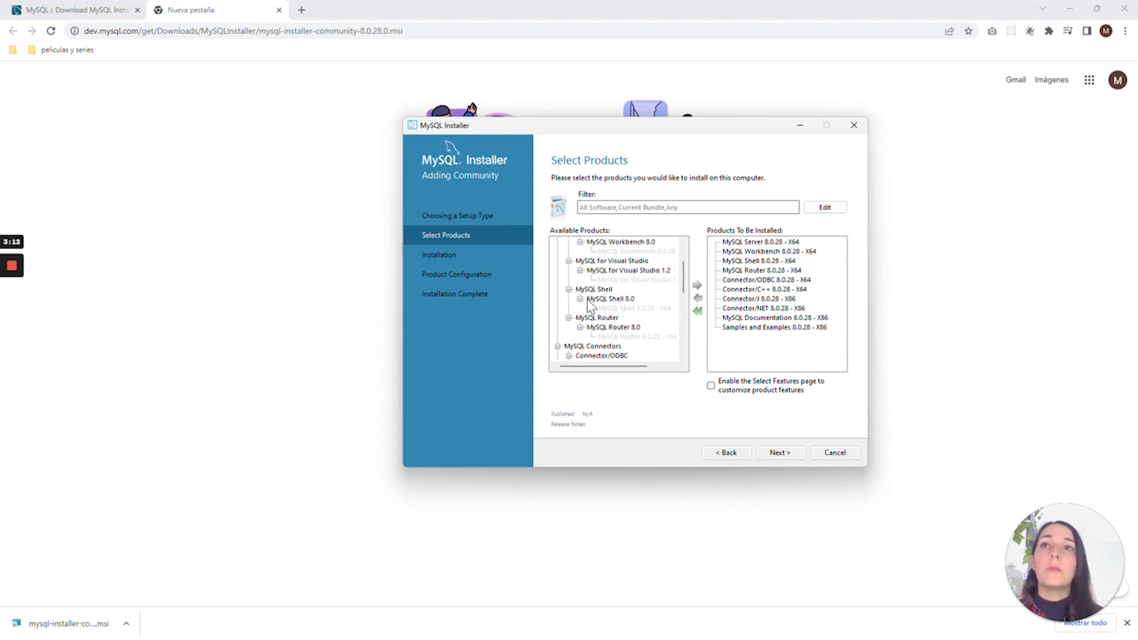
pyautogui.scroll(-3, 624, 309)
pyautogui.scroll(-5, 624, 310)
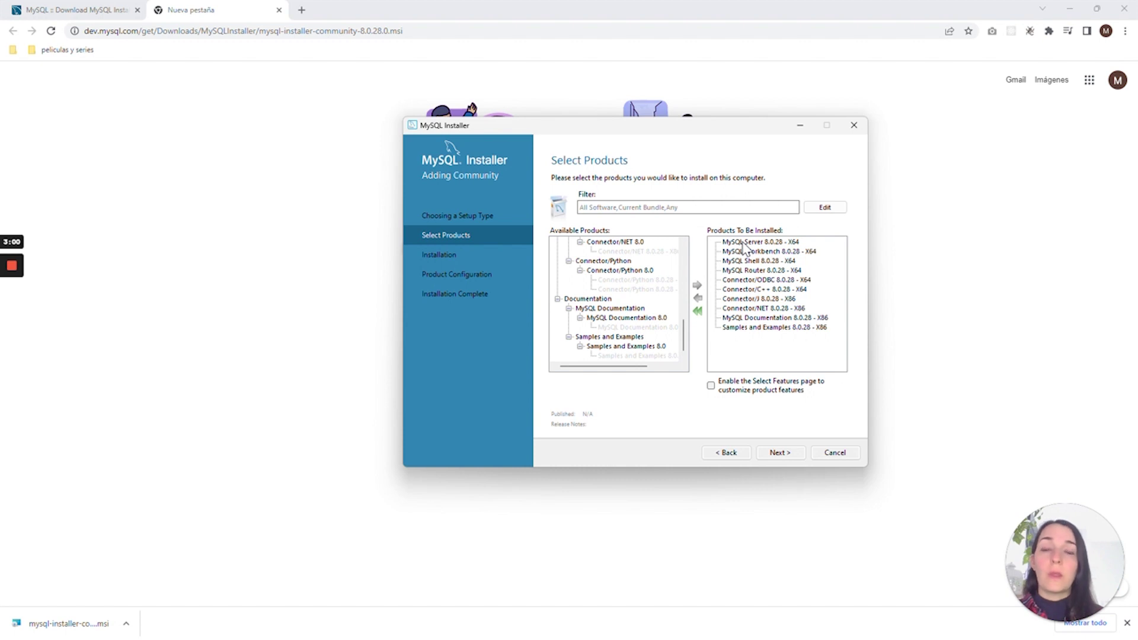
pyautogui.moveTo(599, 284)
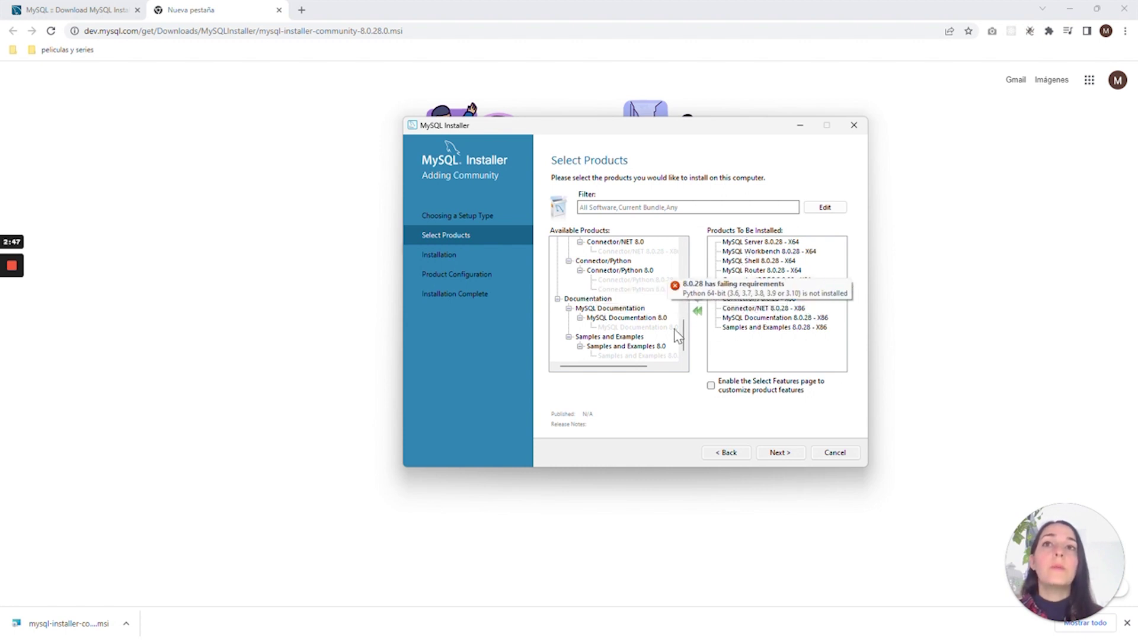
# Move past Select Products and Path Conflicts, accepting the existing-path warning.
pyautogui.click(784, 453)
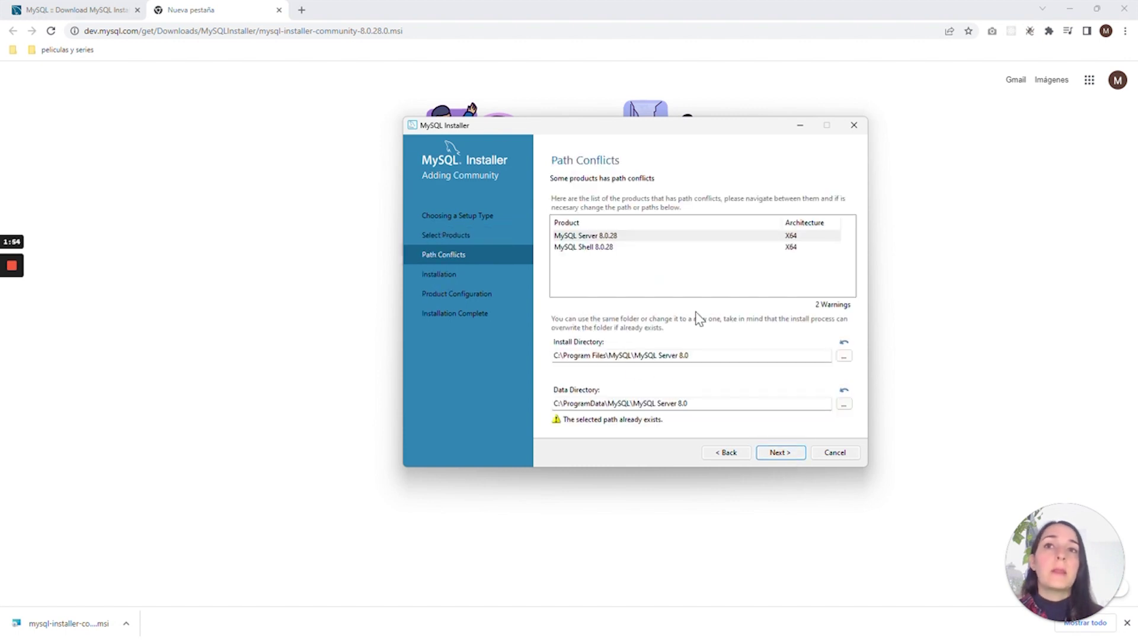
pyautogui.click(785, 453)
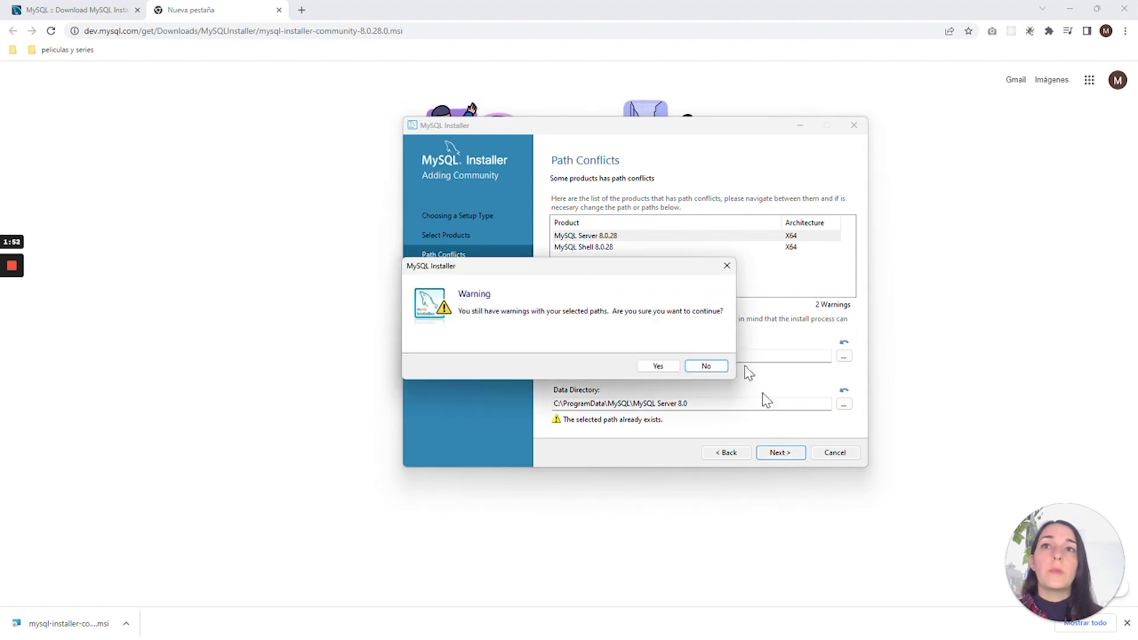
pyautogui.click(660, 367)
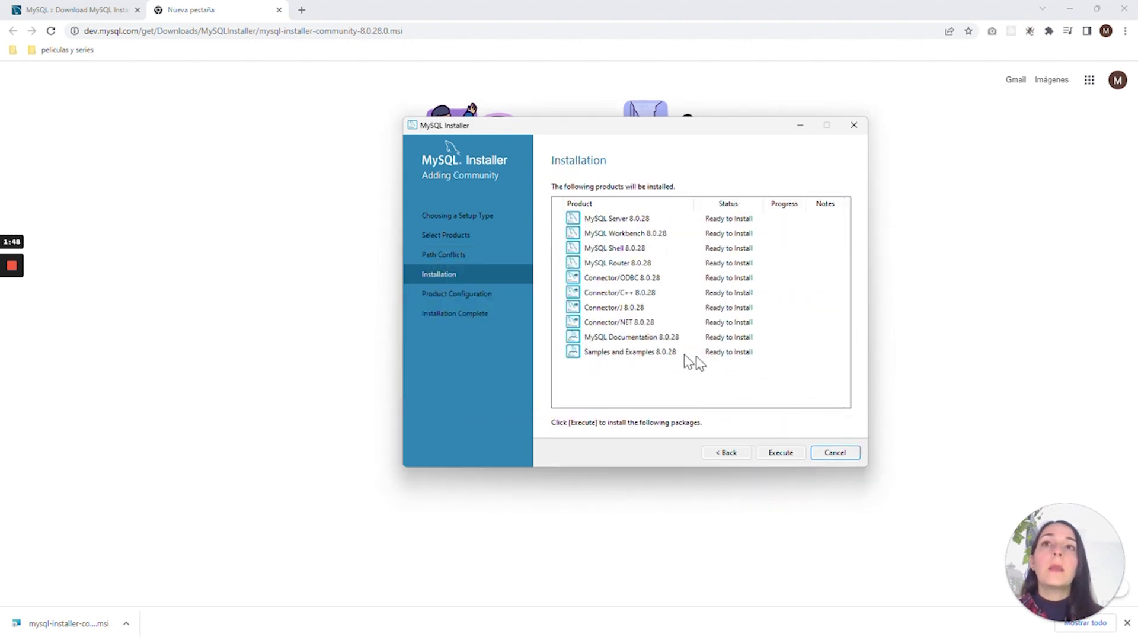
# Install the ten 8.0.28 products and advance to Product Configuration.
pyautogui.click(783, 454)
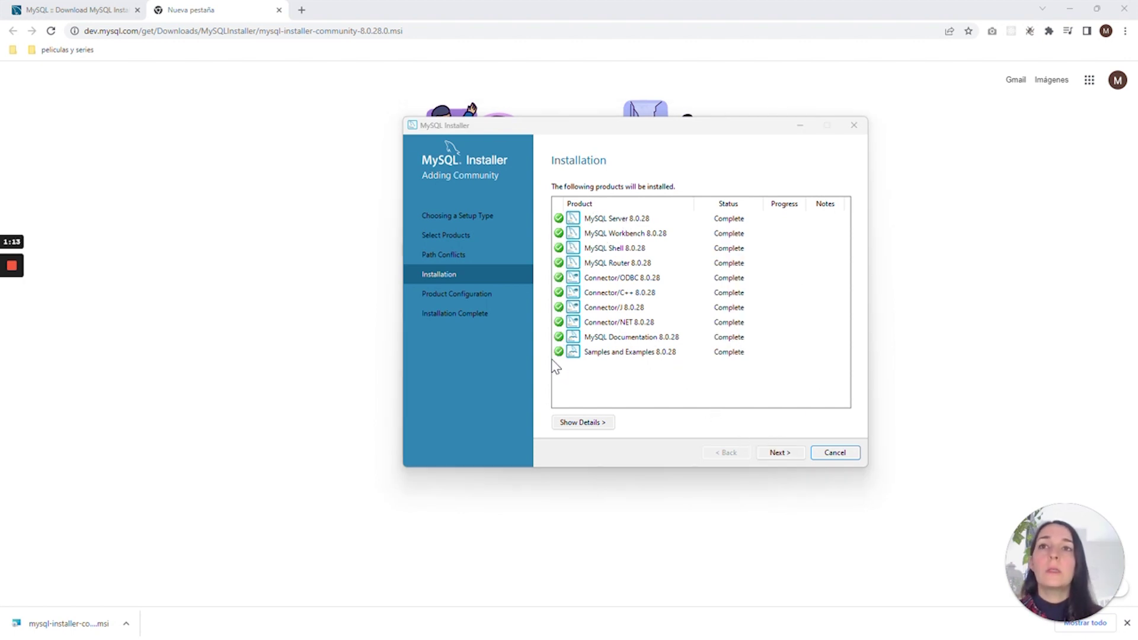
pyautogui.click(779, 453)
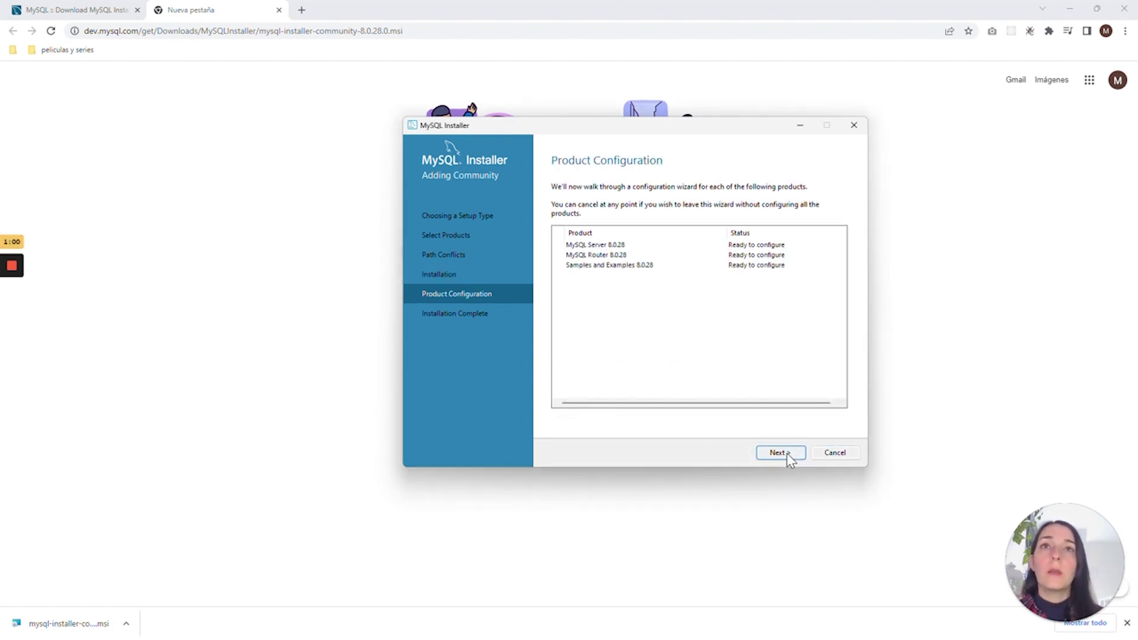
# Keep the port 3306 networking defaults and Use Strong Password Encryption for MySQL Server.
pyautogui.click(787, 452)
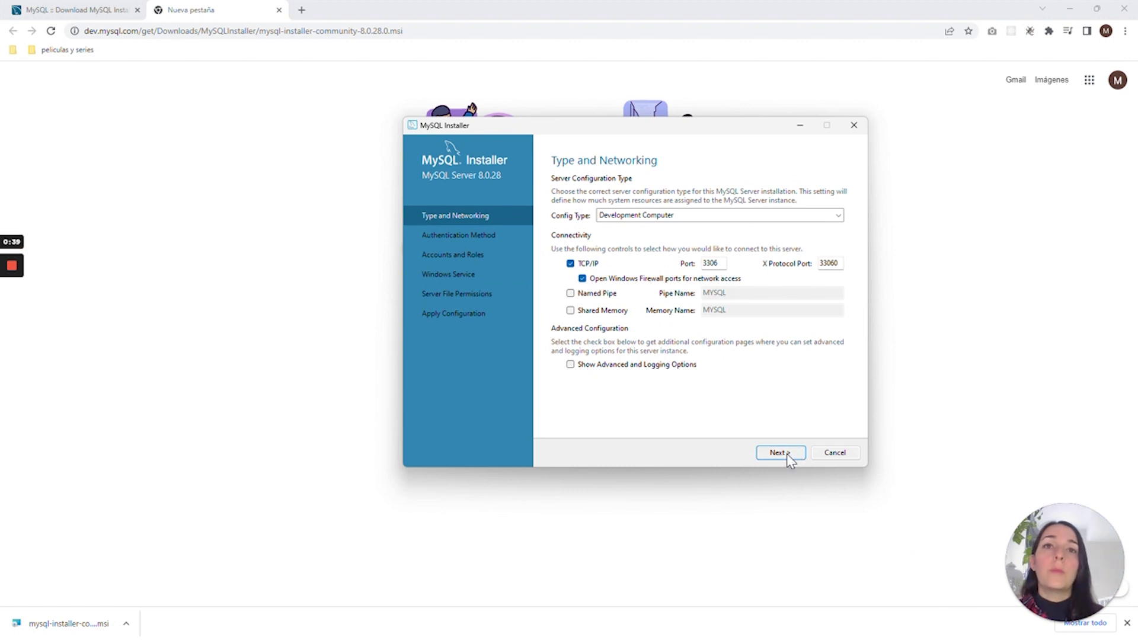
pyautogui.click(787, 453)
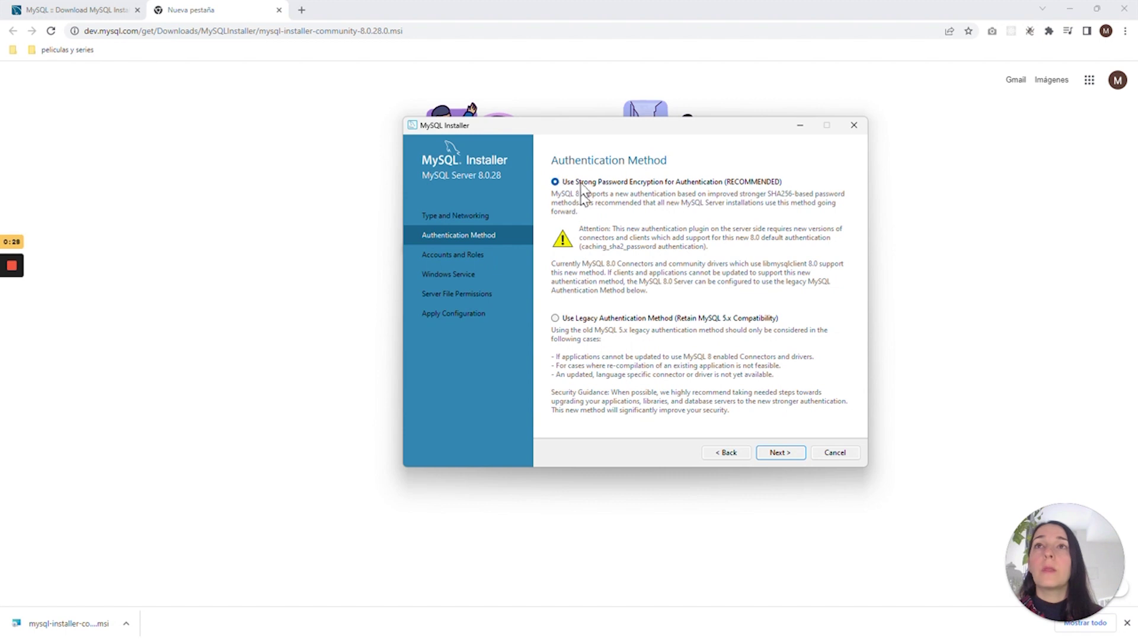
pyautogui.click(787, 454)
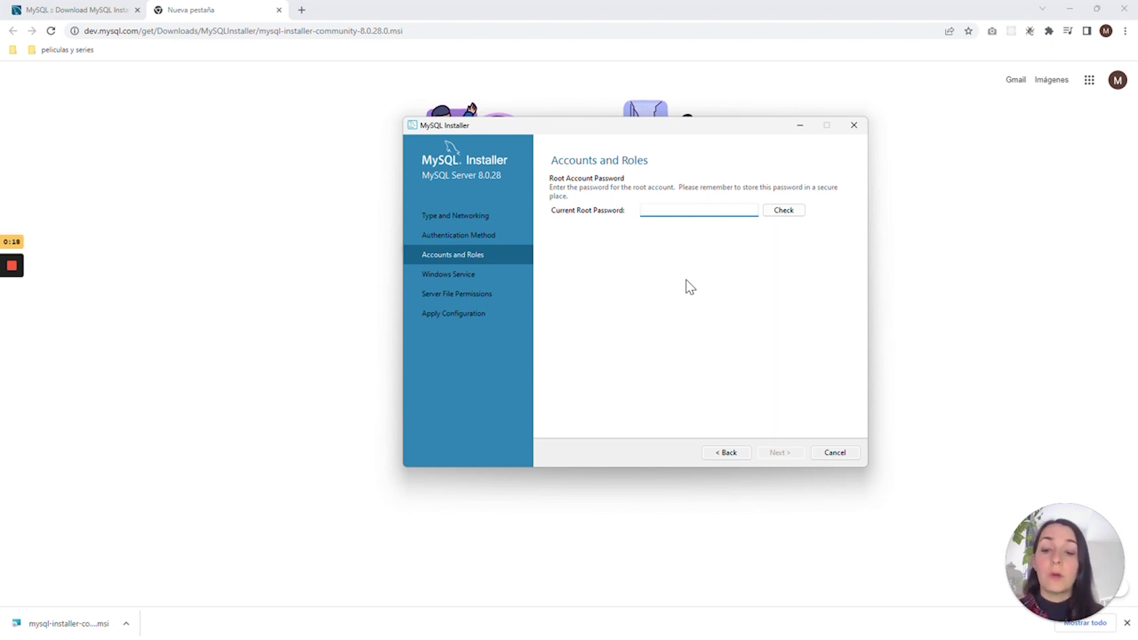
# Enter the current root password, verify it with Check, and continue to Windows Service.
pyautogui.write('••')
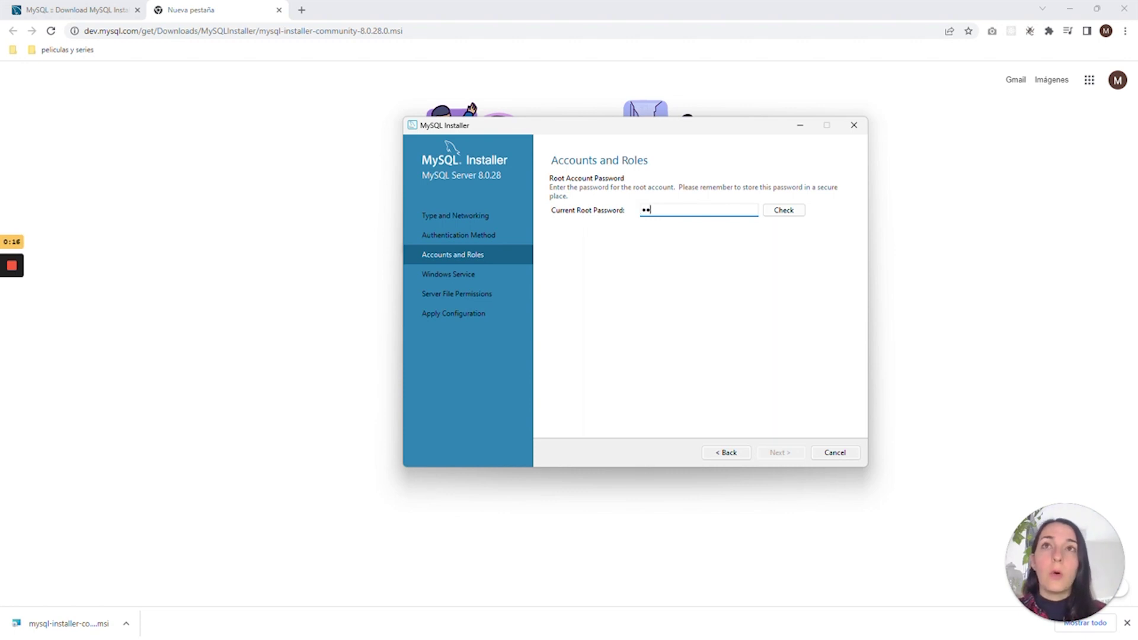
pyautogui.write('••')
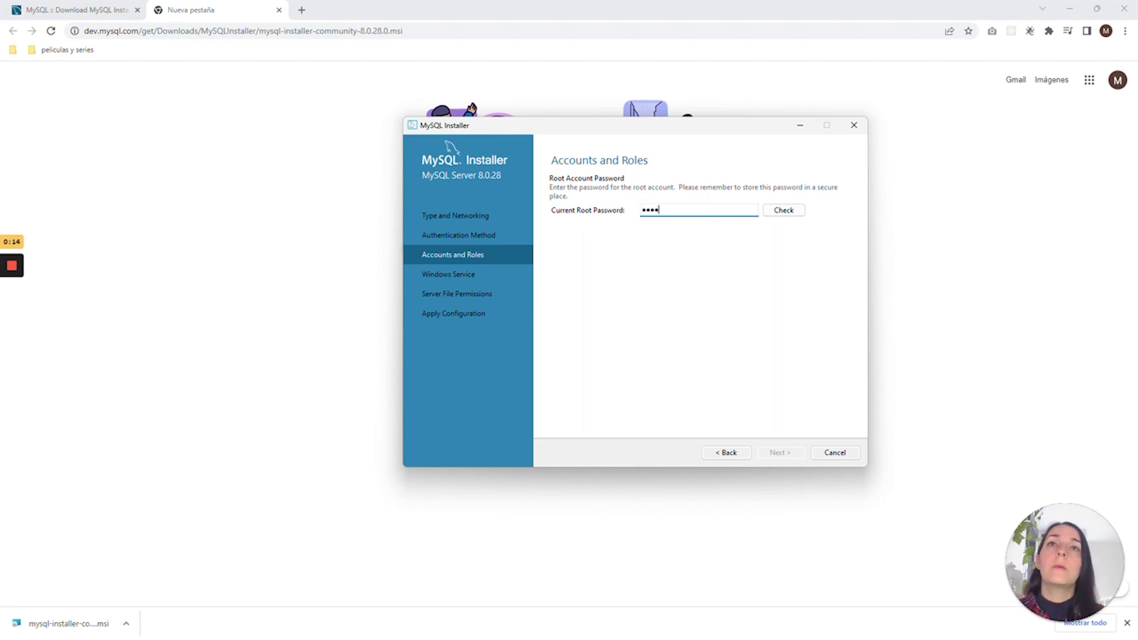
pyautogui.click(785, 211)
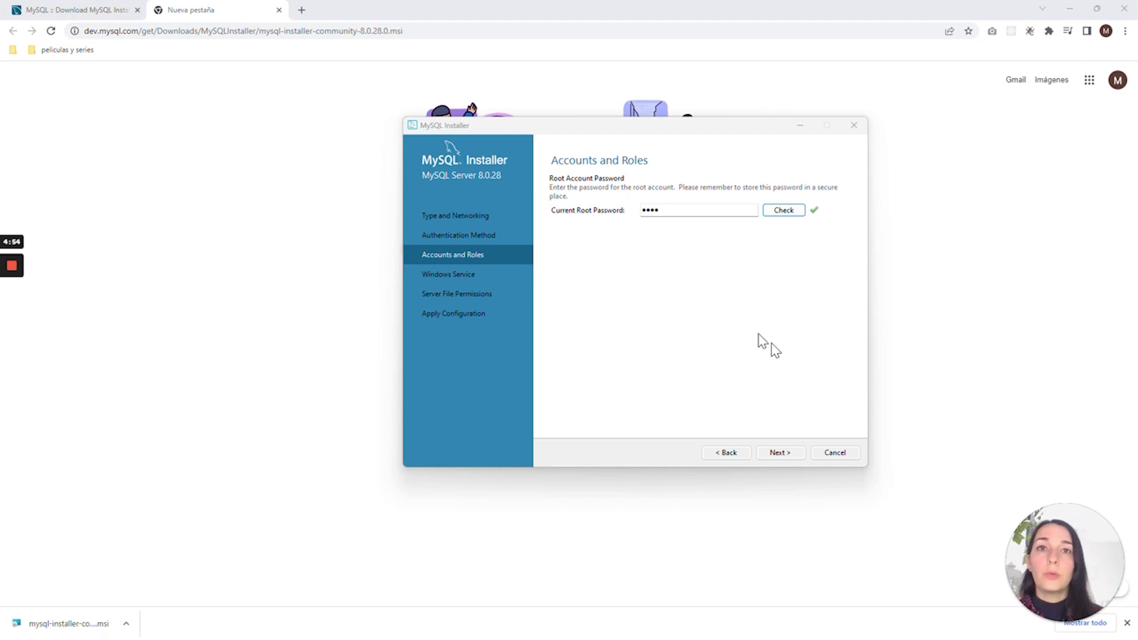
pyautogui.click(780, 453)
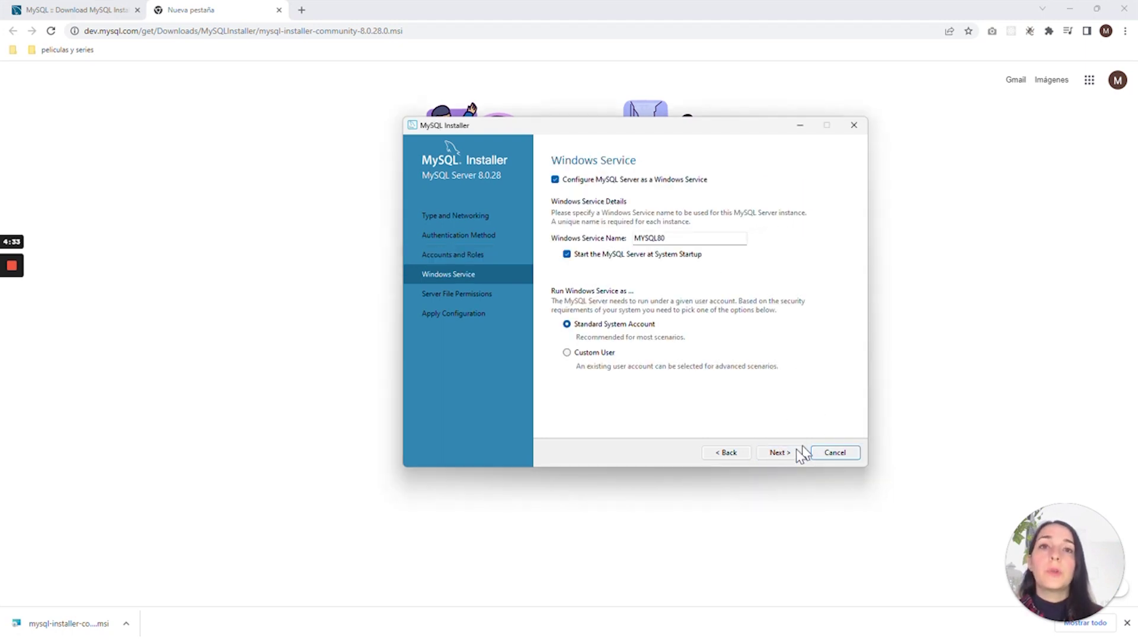
# Apply the MySQL Server 8.0.28 configuration as service MYSQL80 with default file permissions.
pyautogui.click(789, 454)
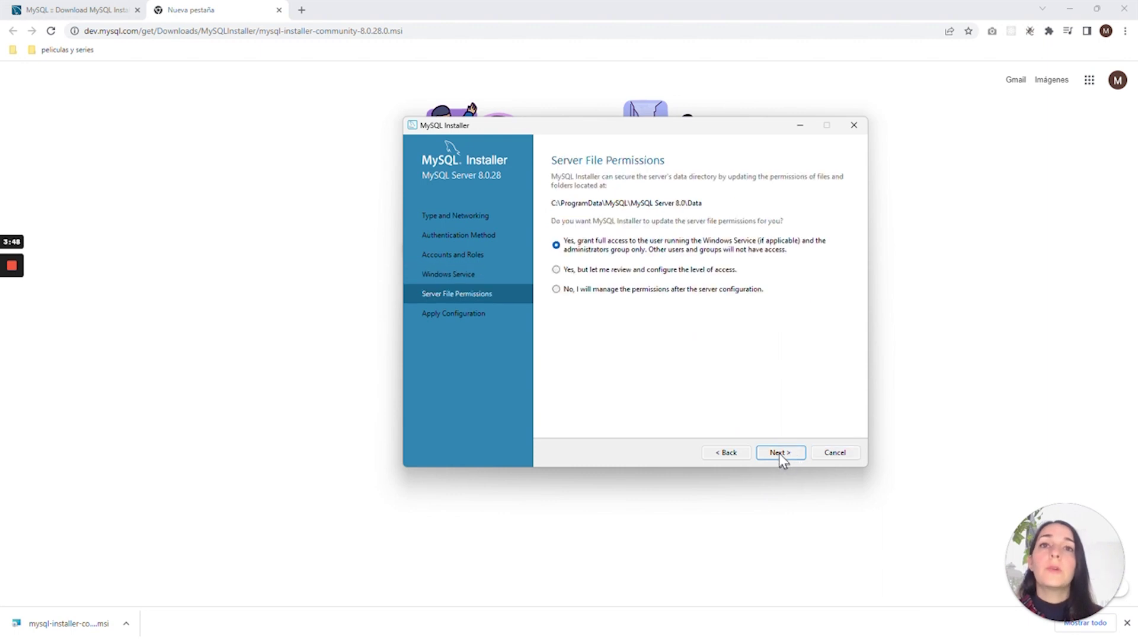
pyautogui.click(777, 454)
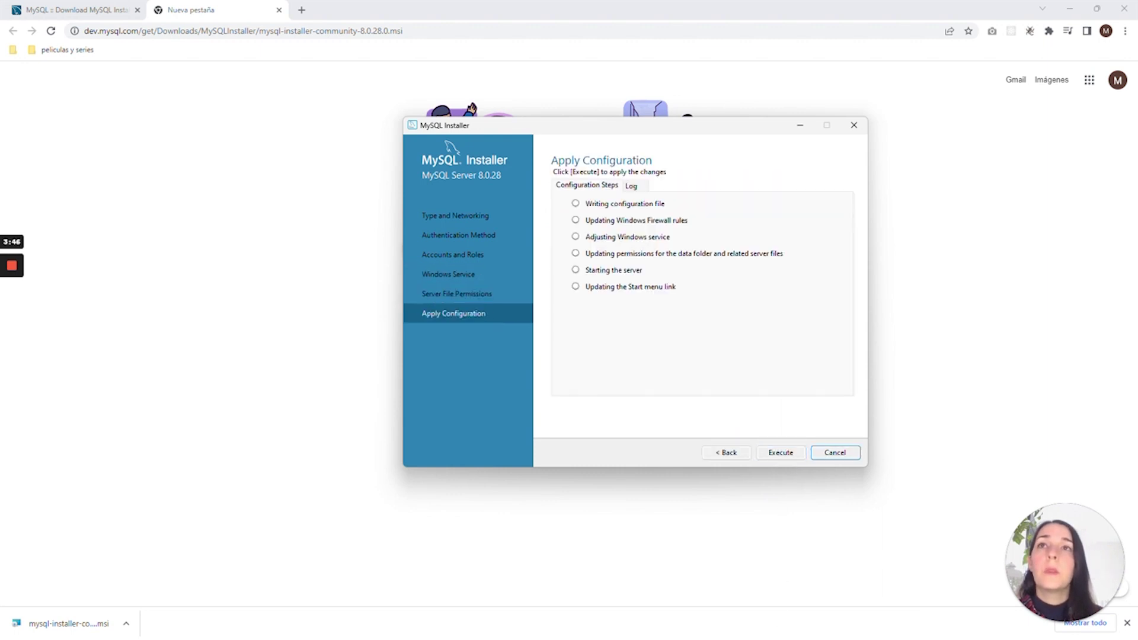
pyautogui.click(777, 452)
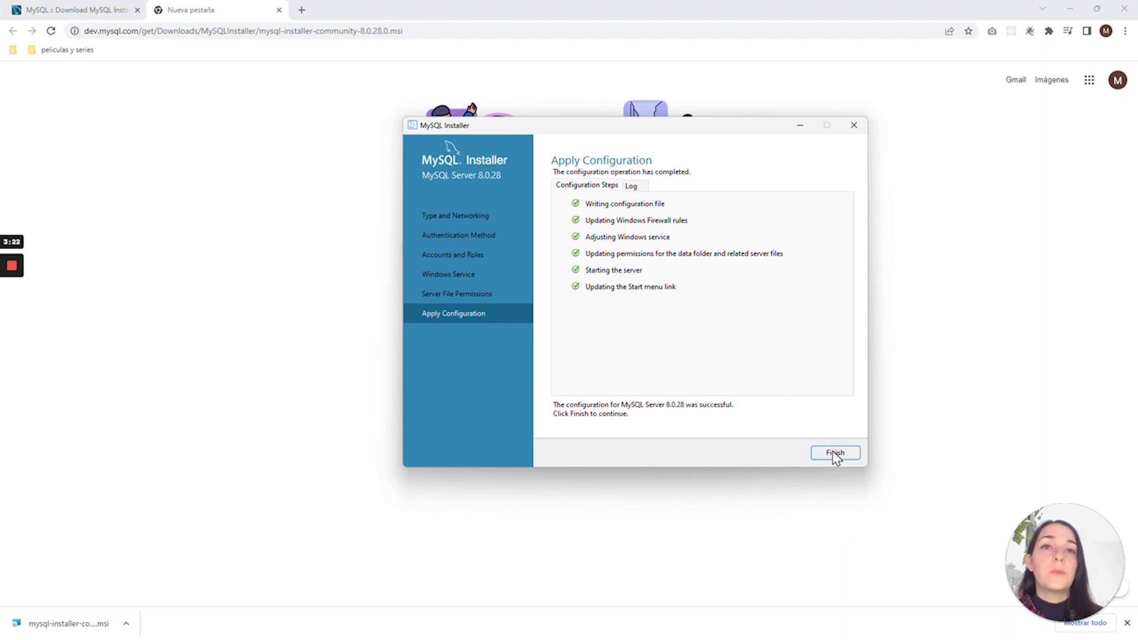
pyautogui.click(833, 453)
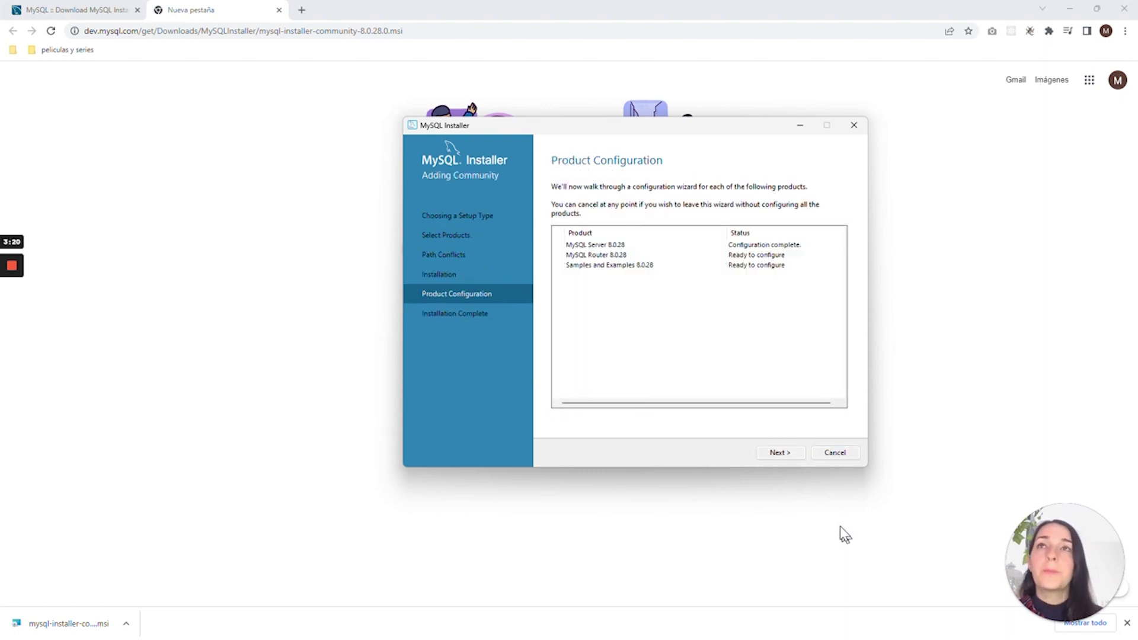
# Skip the MySQL Router bootstrap setup and advance to the samples' server connection step.
pyautogui.click(773, 453)
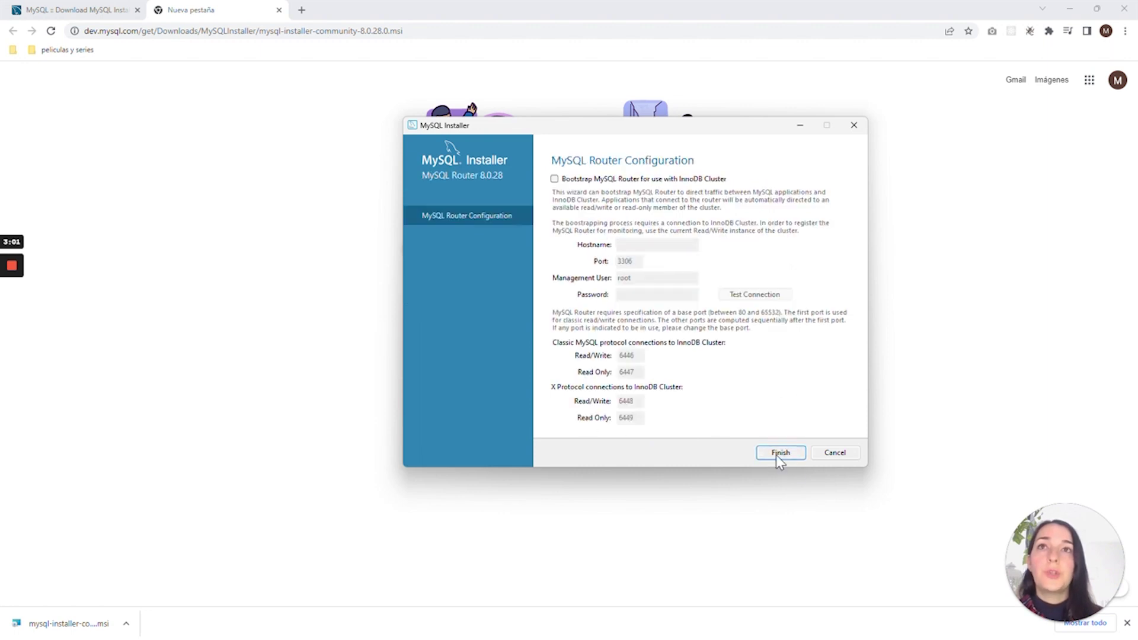
pyautogui.click(778, 453)
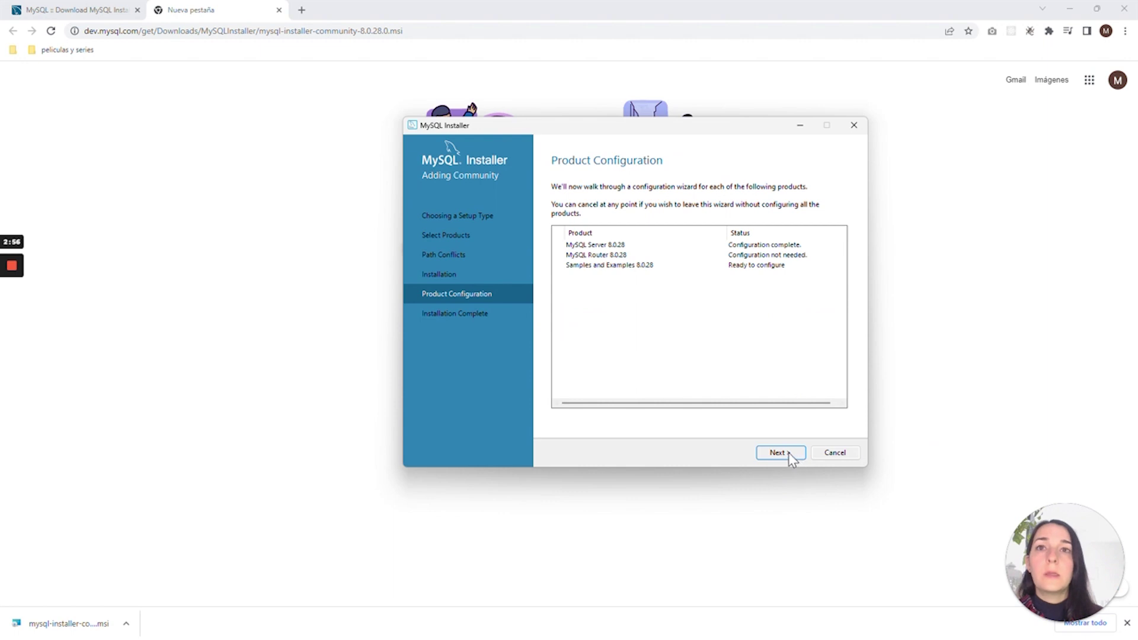
pyautogui.click(787, 453)
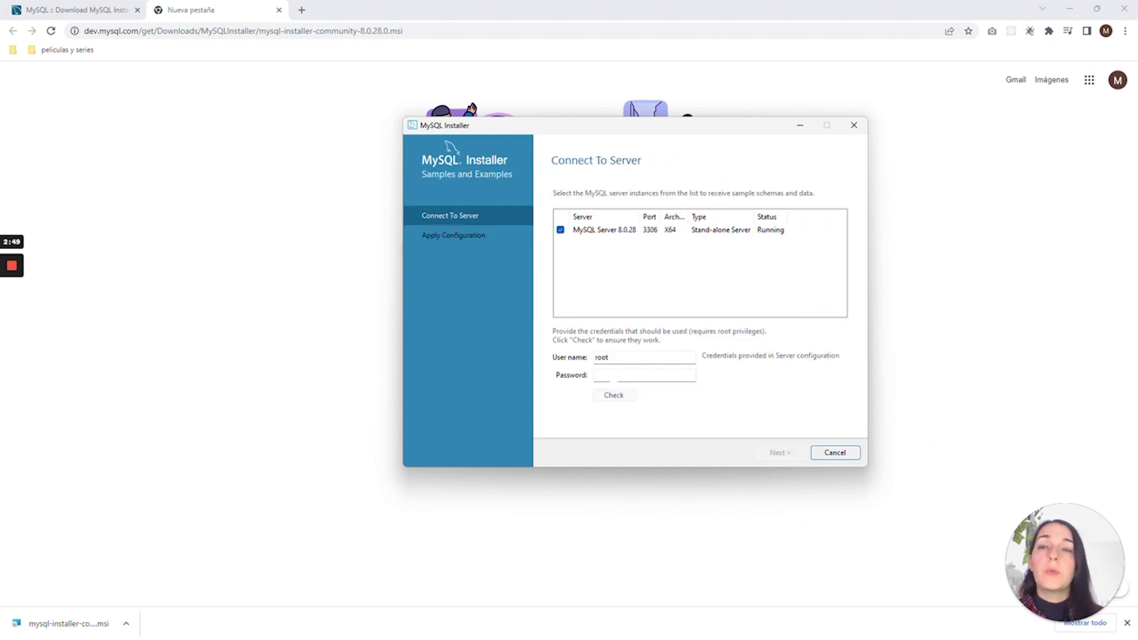
# Connect Samples and Examples 8.0.28 as root with the account password and apply its scripts.
pyautogui.click(610, 375)
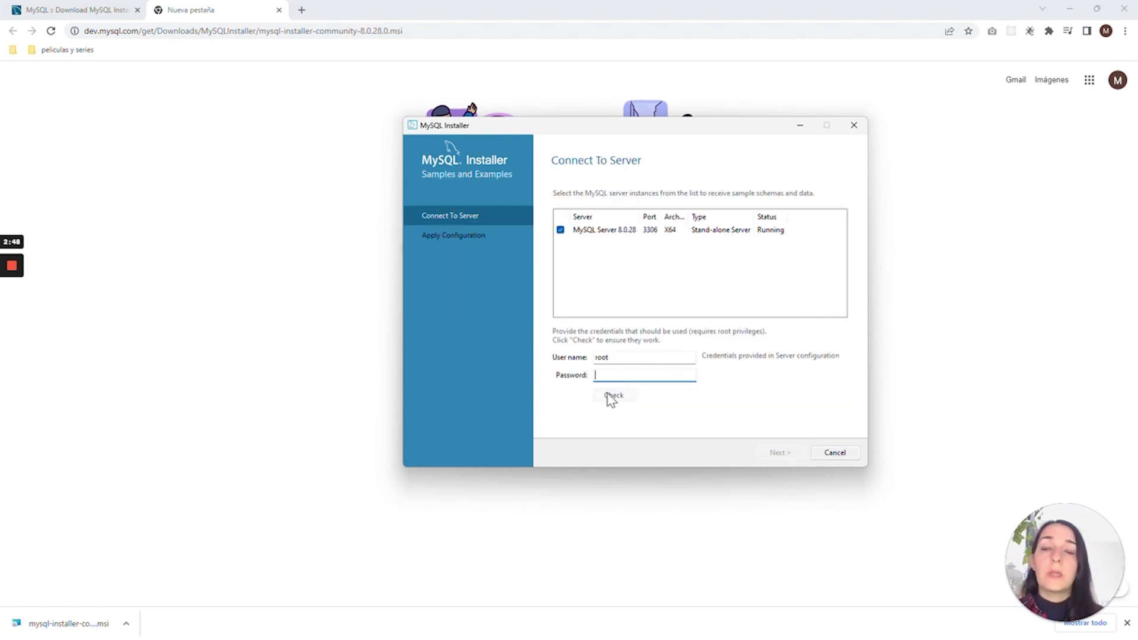
pyautogui.write('ro')
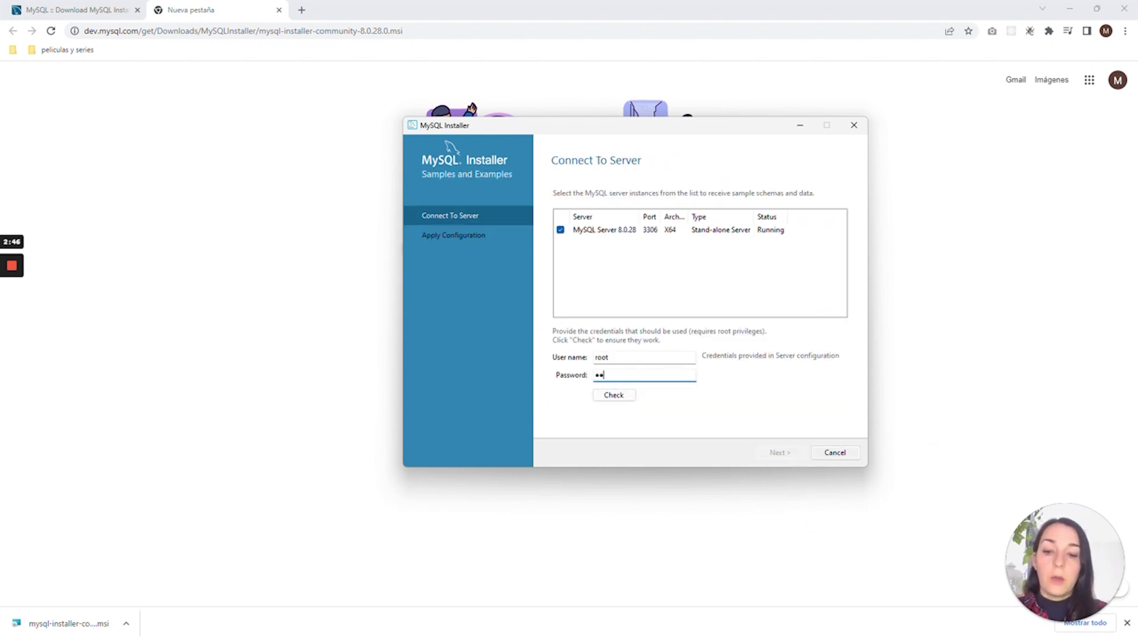
pyautogui.write('ot')
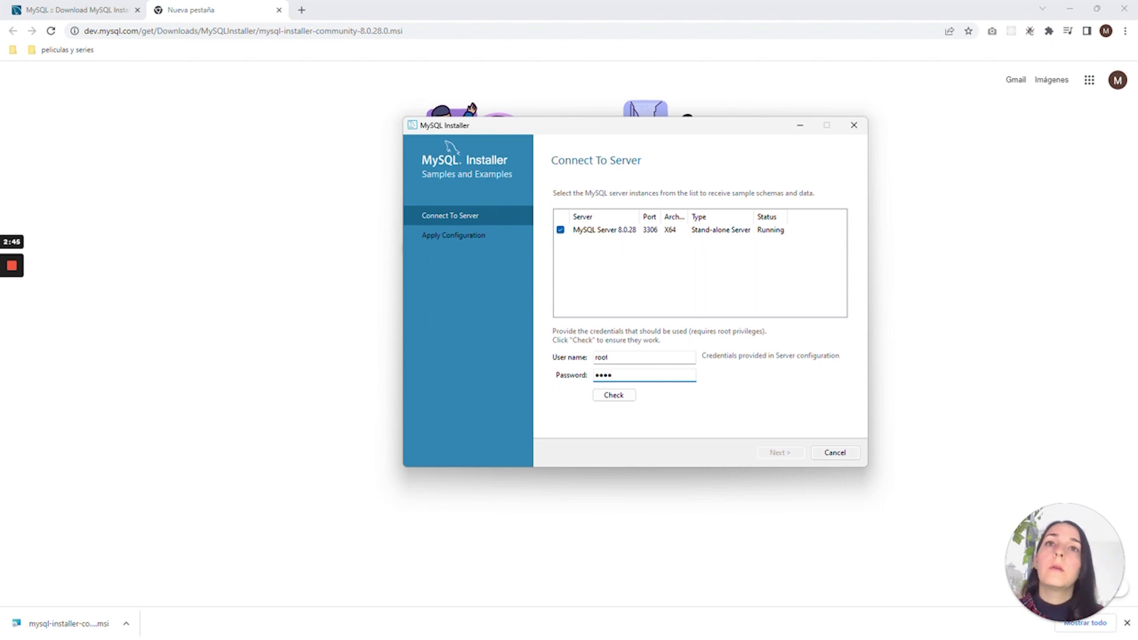
pyautogui.click(613, 395)
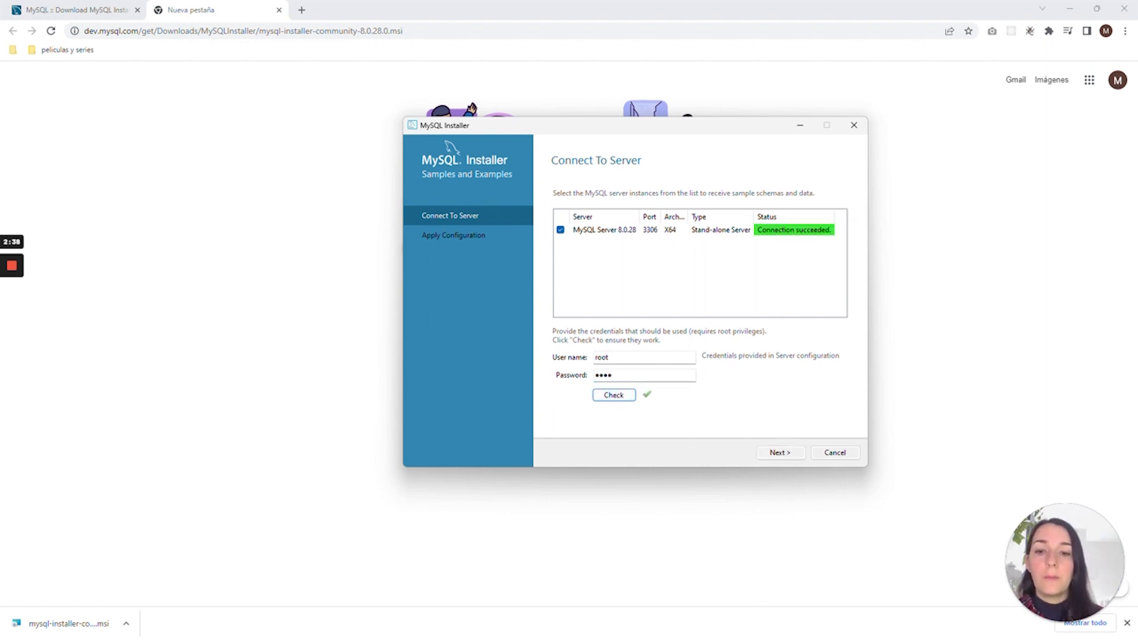
pyautogui.click(786, 454)
pyautogui.click(780, 454)
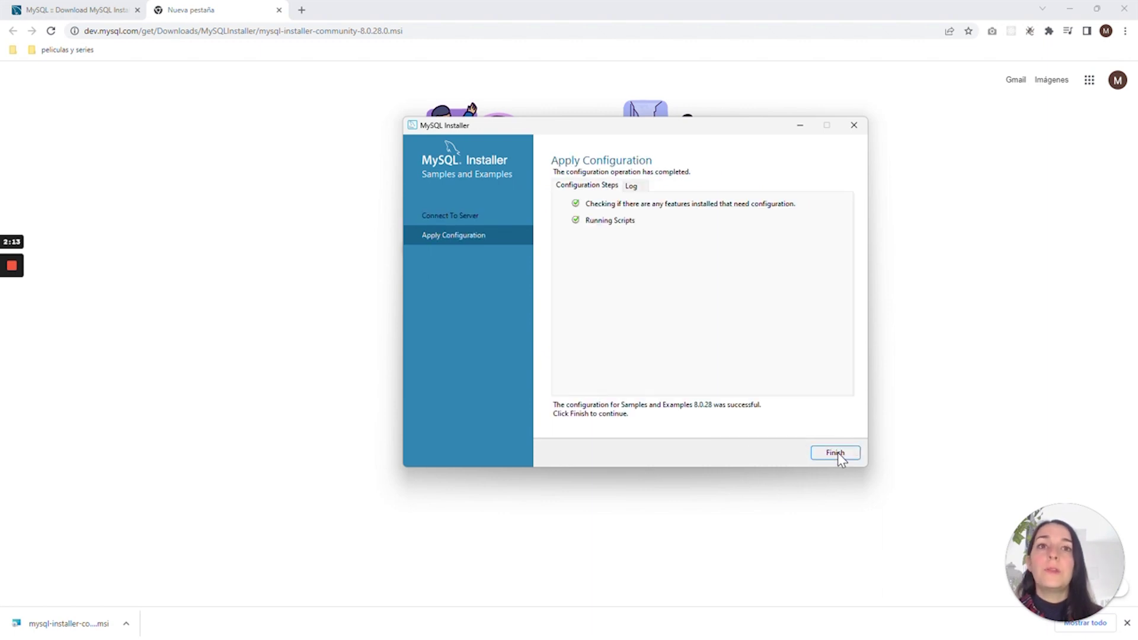
pyautogui.click(838, 453)
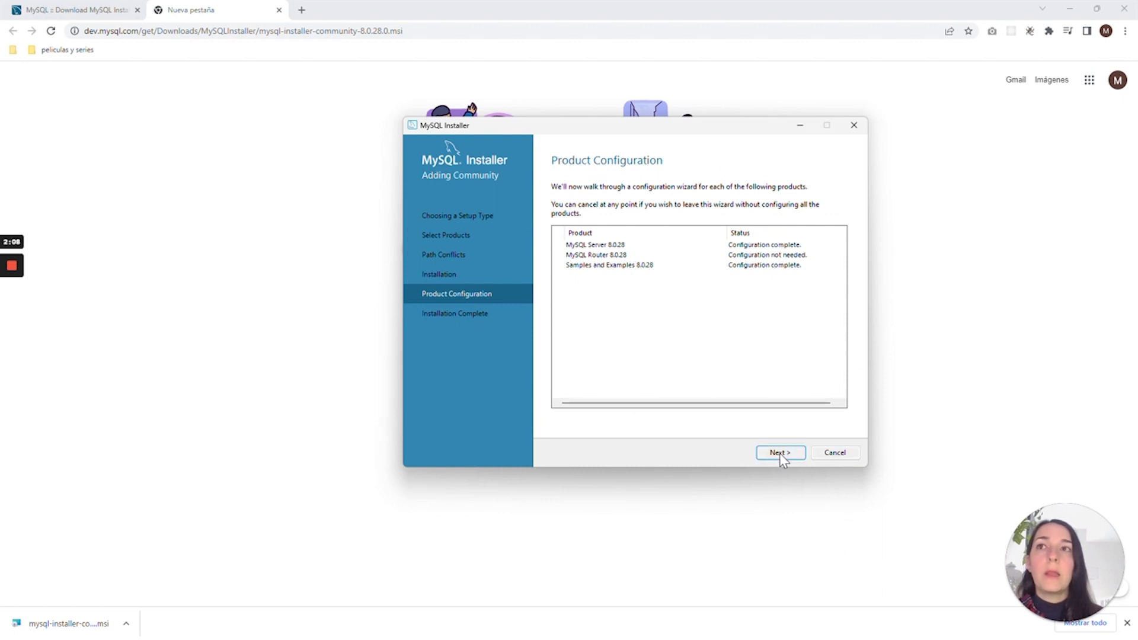
# Finish the installation with MySQL Shell unchecked and only Workbench launching afterward.
pyautogui.click(780, 453)
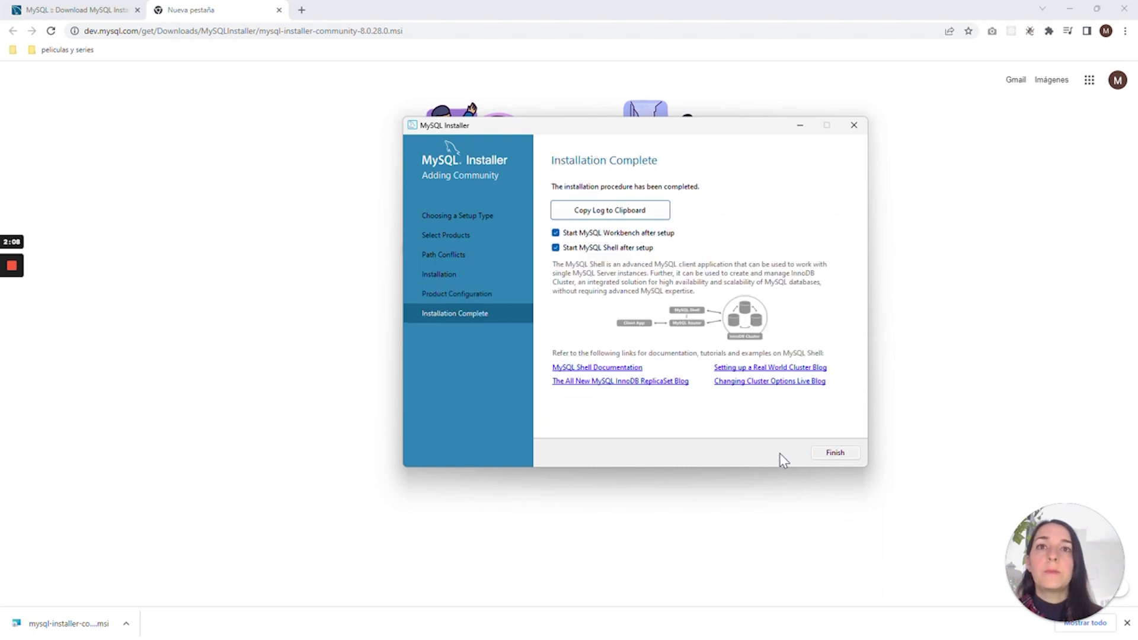
pyautogui.click(556, 247)
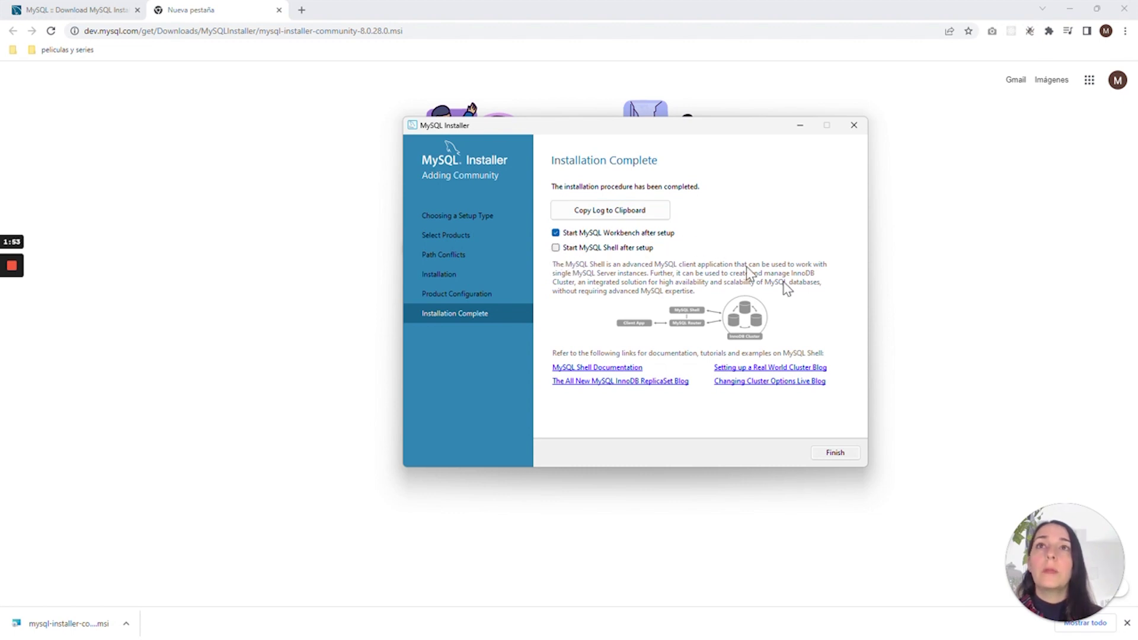
pyautogui.click(835, 453)
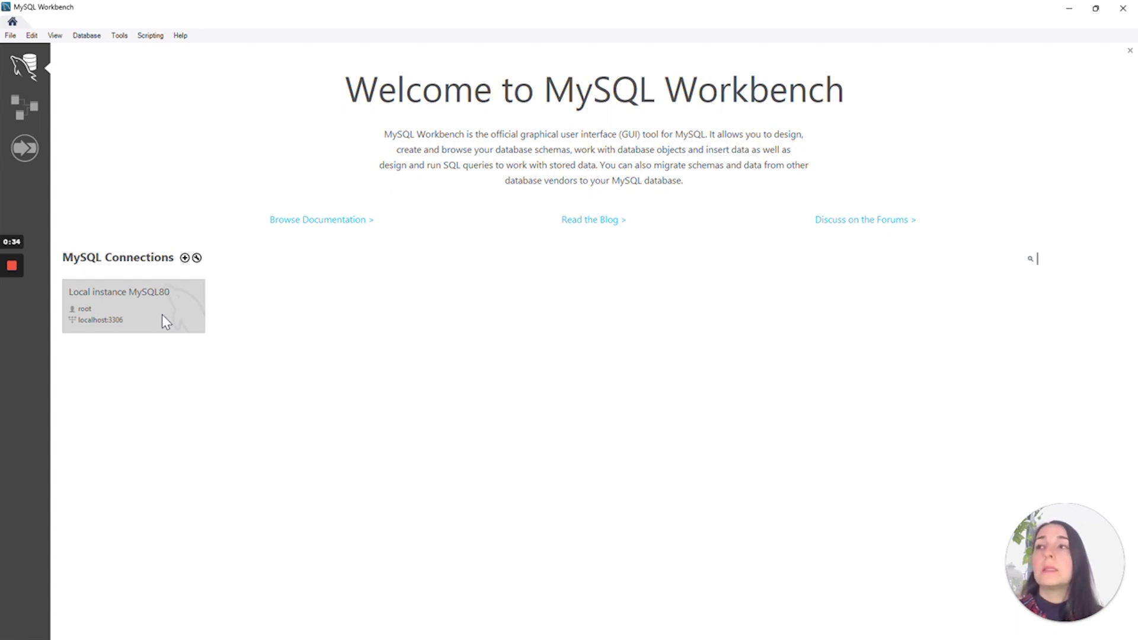
# Open the 'Local instance MySQL80' connection into a Query 1 SQL editor.
pyautogui.click(162, 316)
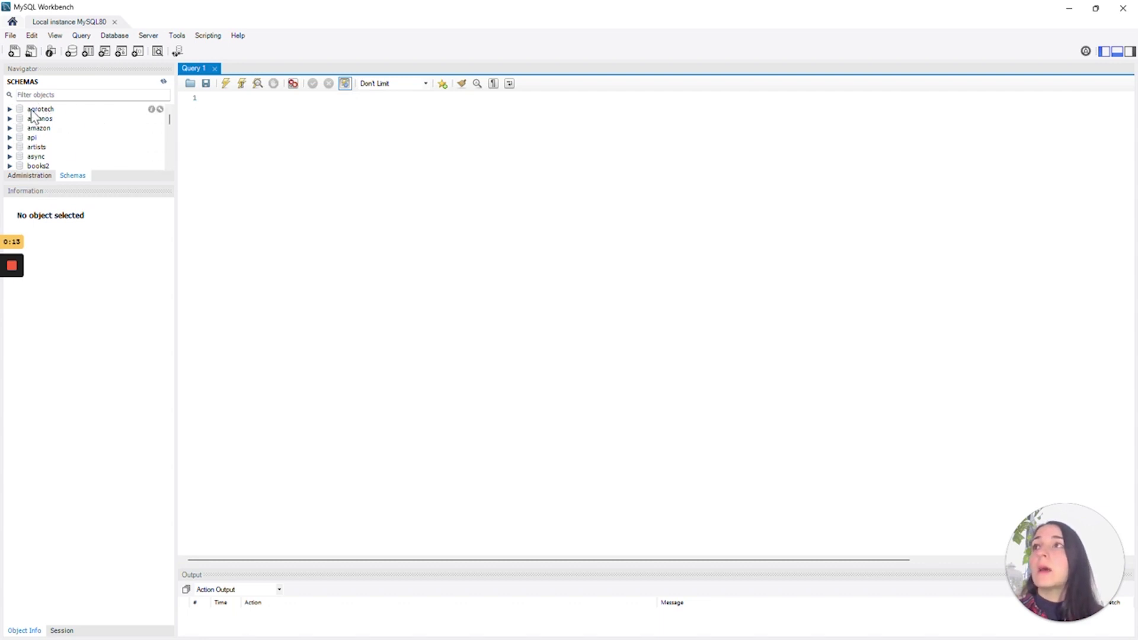
# Switch the Navigator to Administration to list Server Status, Users and Privileges and Data Export.
pyautogui.click(33, 176)
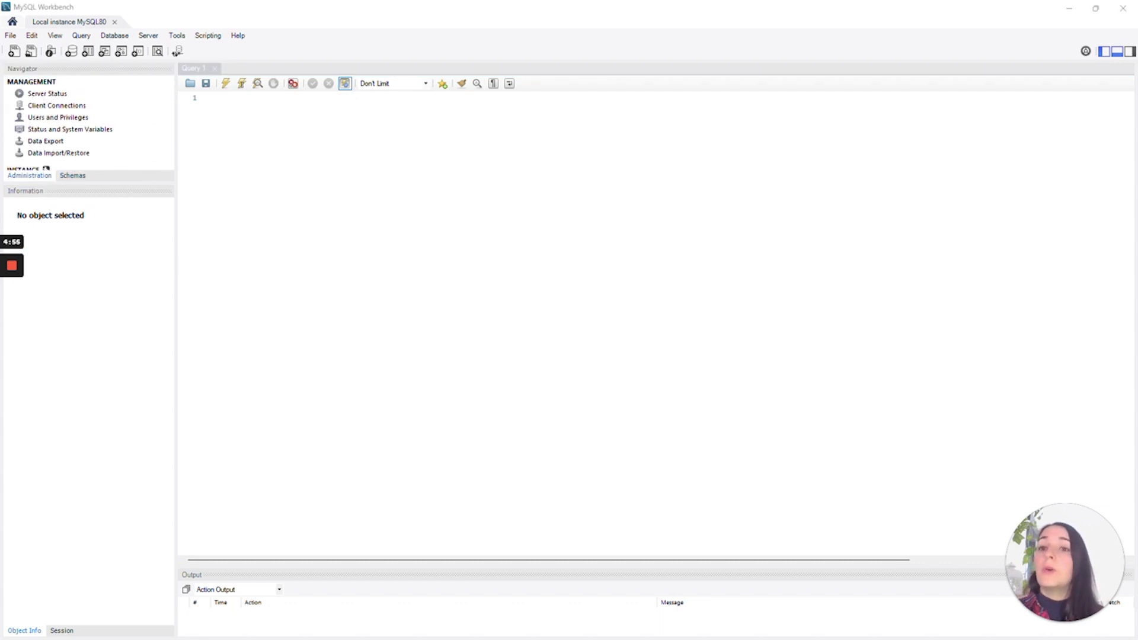